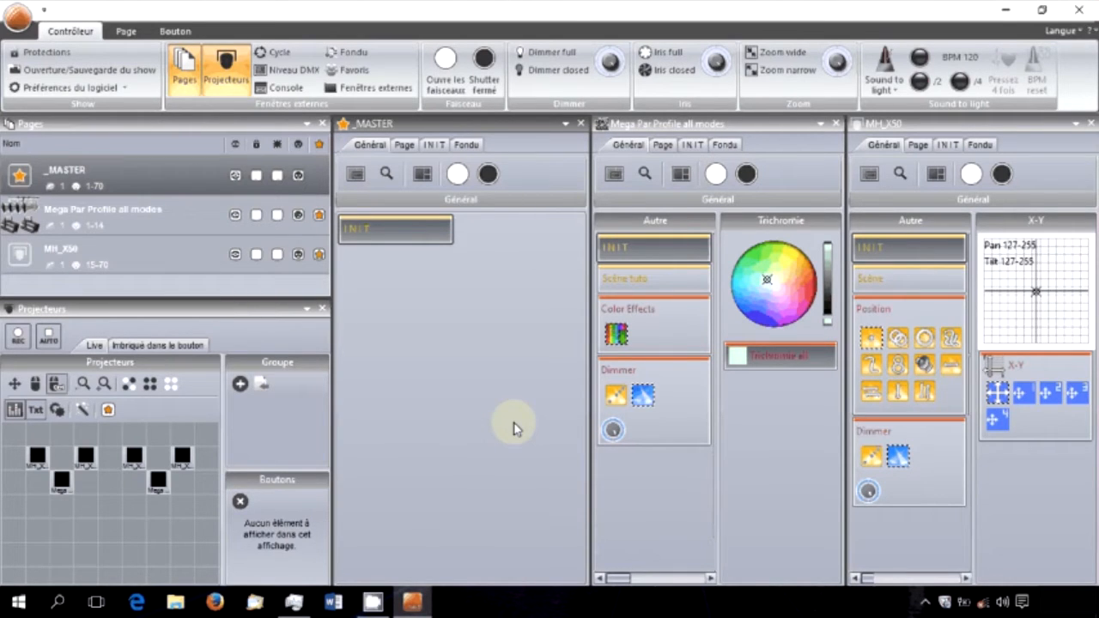
Open the Easy View 3D visualizer as an external window linked to the show.
left_click(377, 87)
left_click(415, 151)
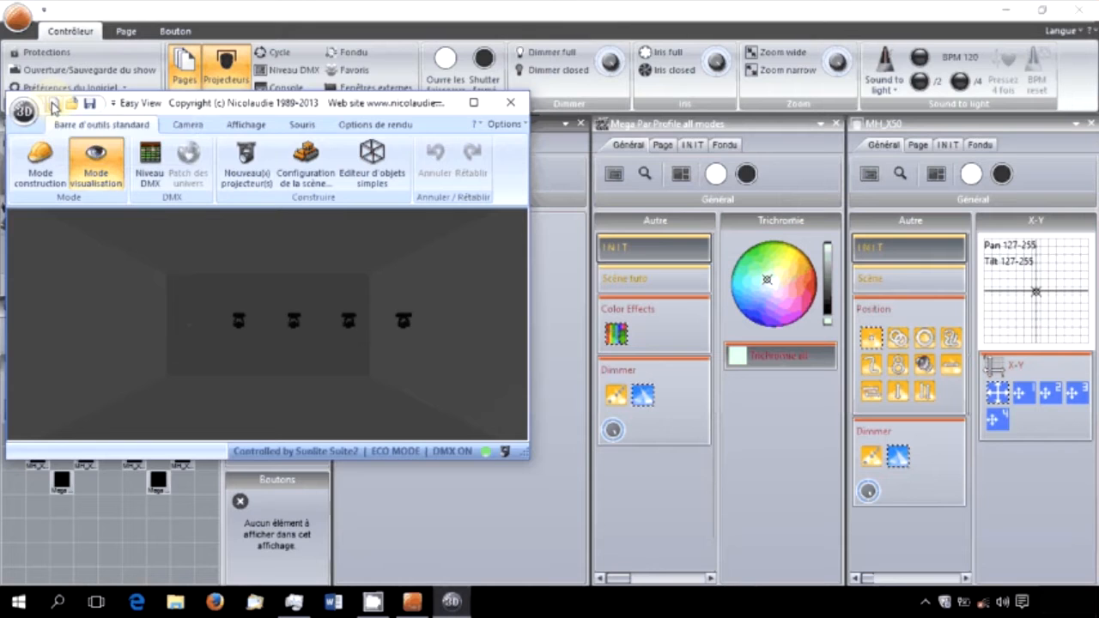
left_click(317, 360)
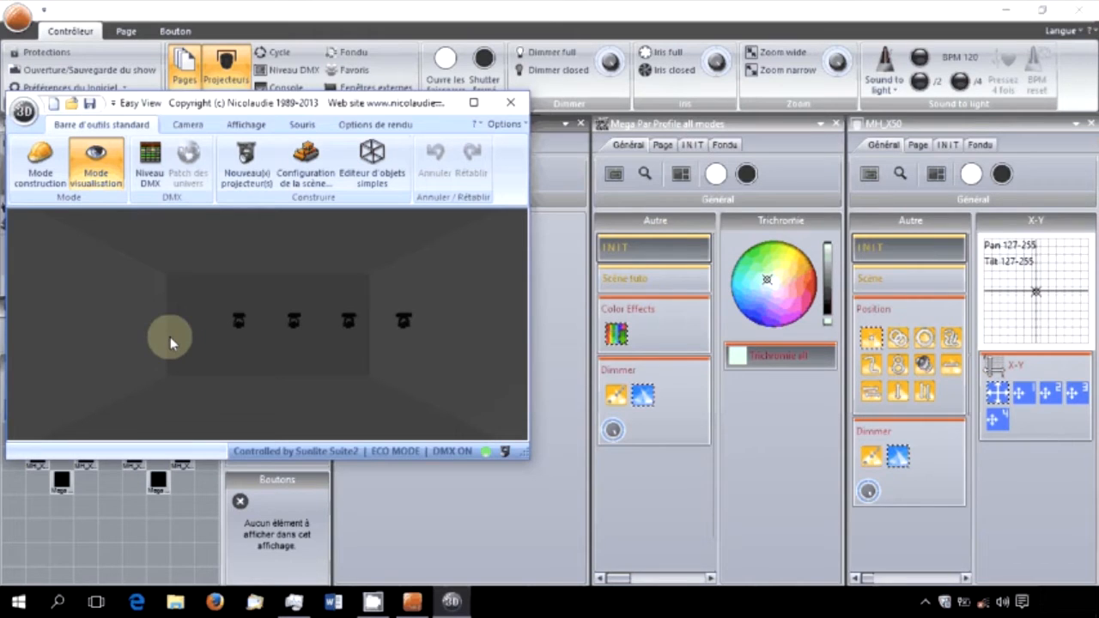
left_click(686, 287)
left_click(682, 248)
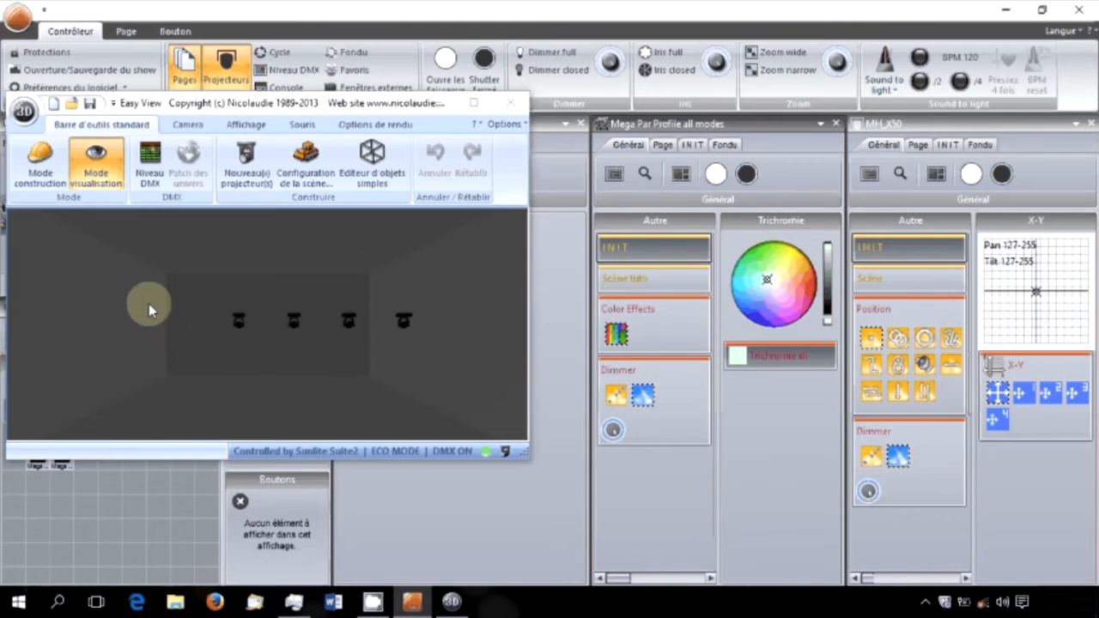
Switch Easy View to construction mode, maximize its window and enlarge the perspective view pane.
left_click(40, 153)
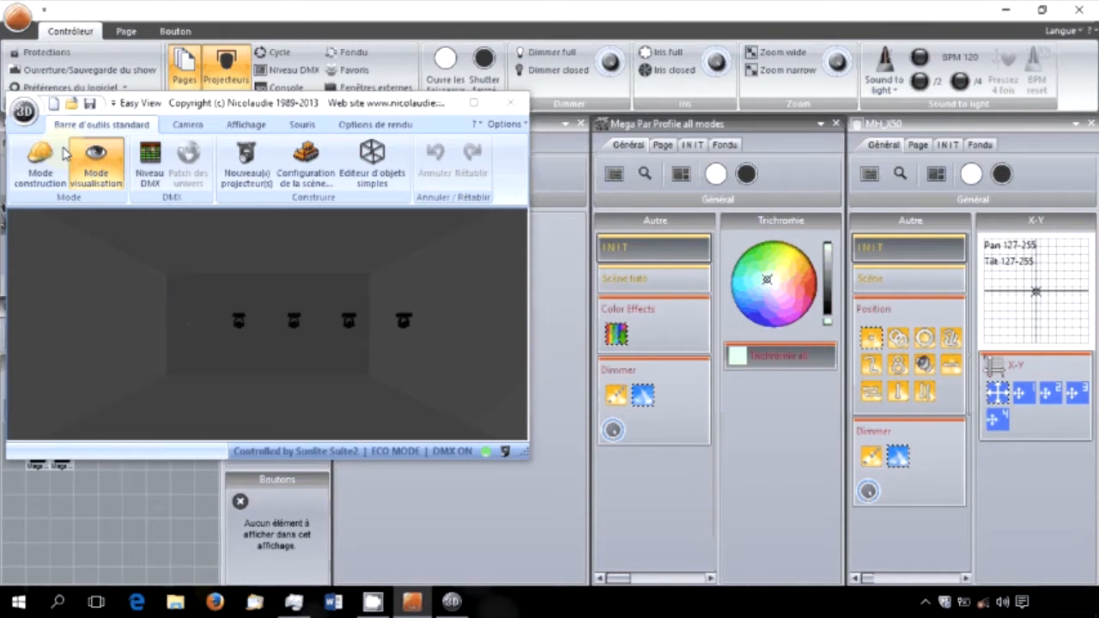
left_click(473, 103)
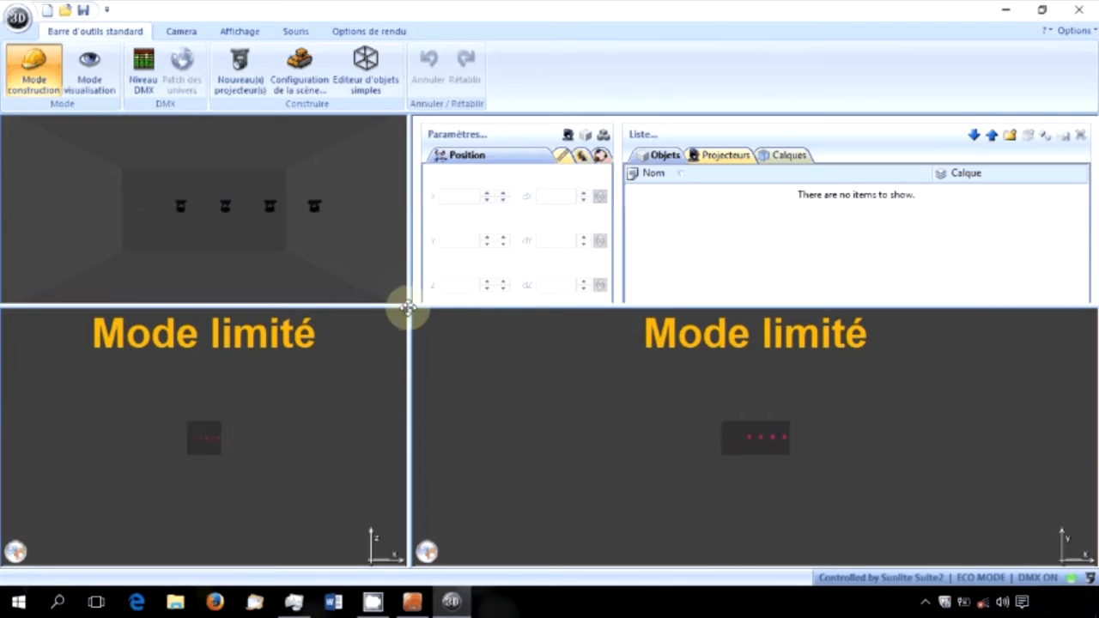
left_click_drag(404, 304, 567, 381)
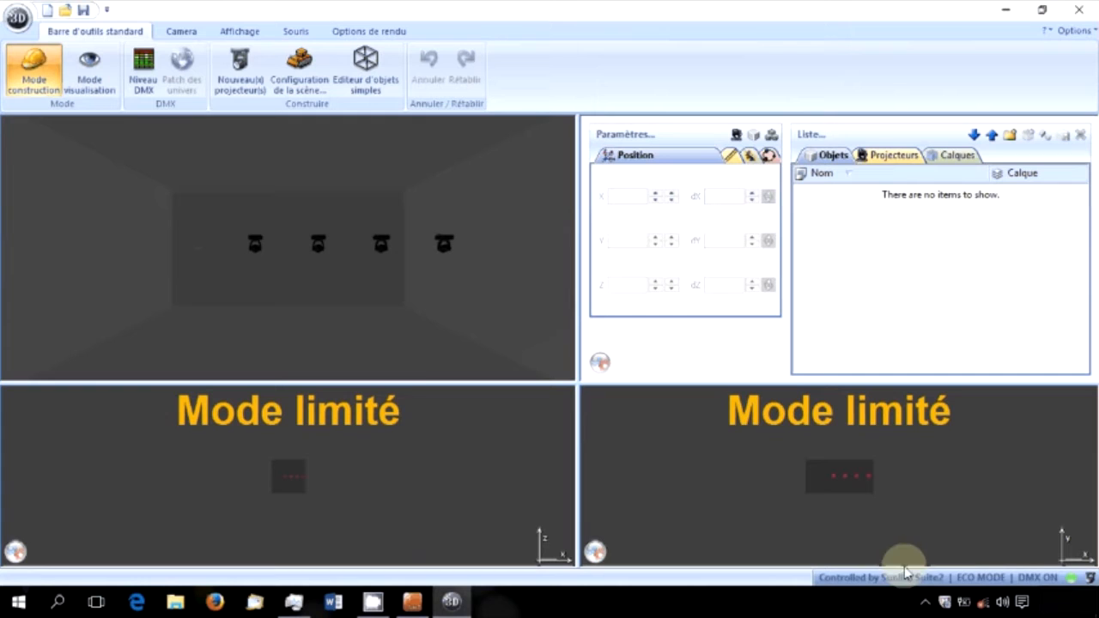
left_click_drag(228, 282, 311, 253)
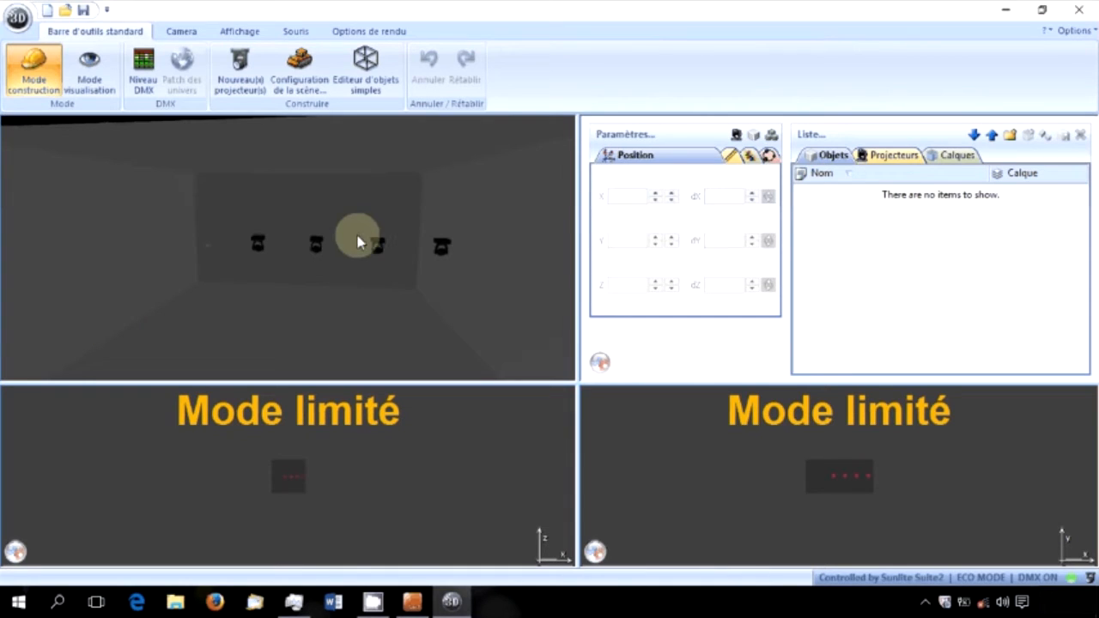
left_click(877, 159)
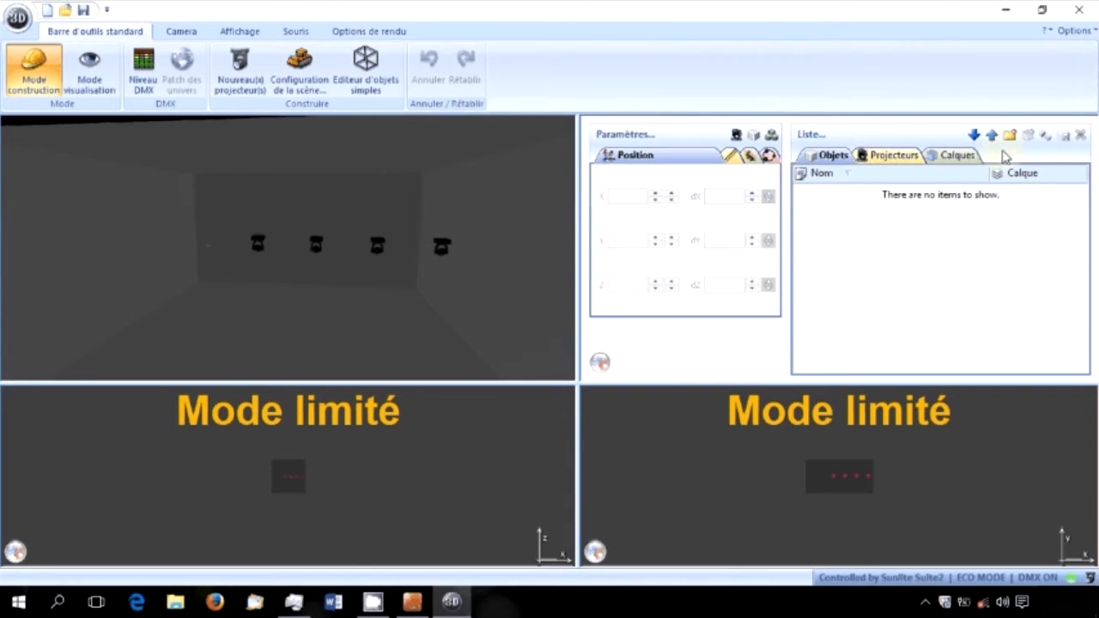
left_click(319, 272)
left_click(123, 242)
left_click(395, 314)
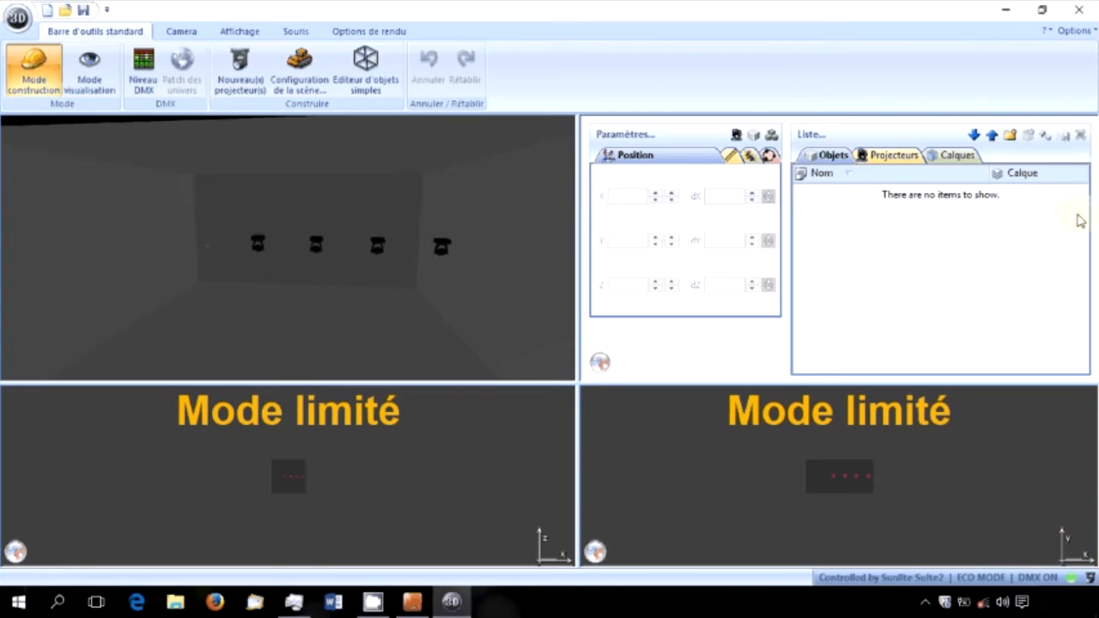
left_click(621, 273)
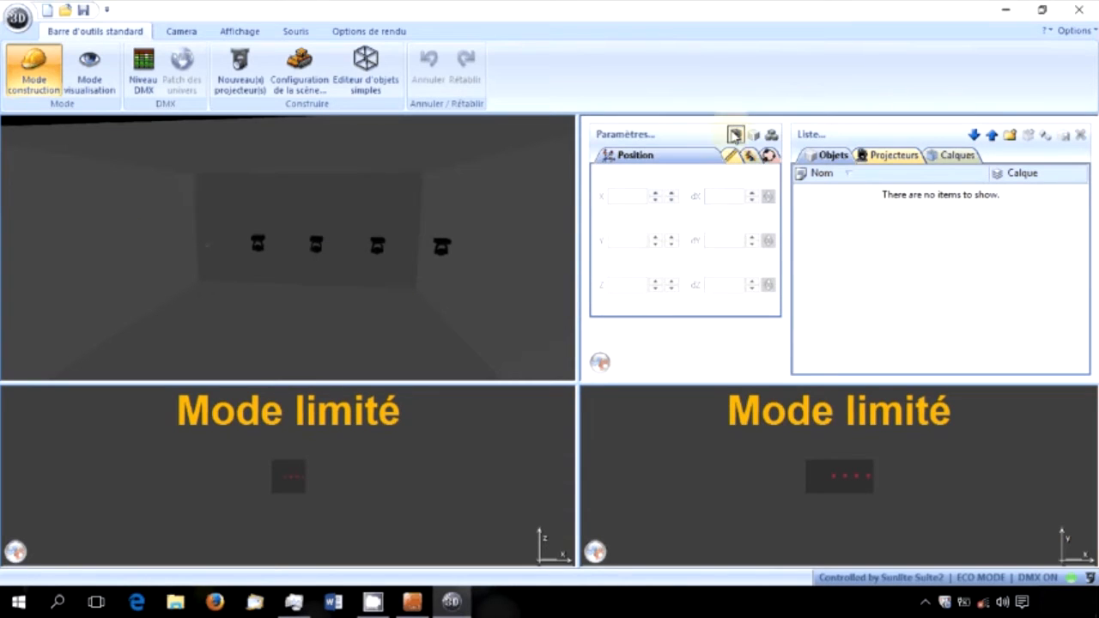
List the scene's projectors and inspect the position parameters of the first Mega Par fixture.
left_click(900, 158)
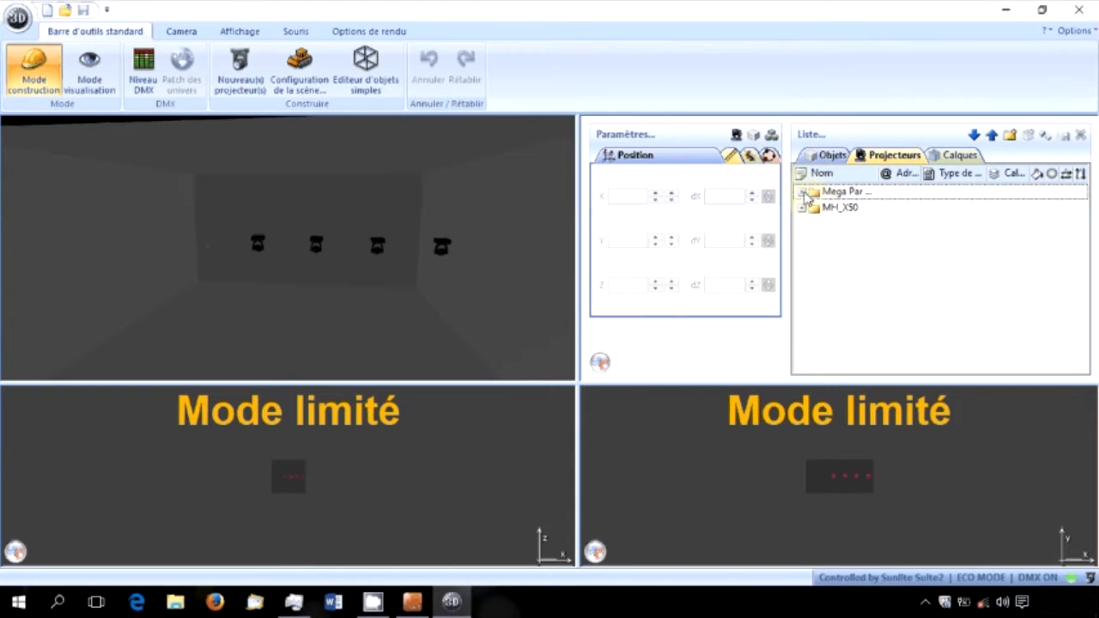
left_click(801, 191)
left_click(848, 211)
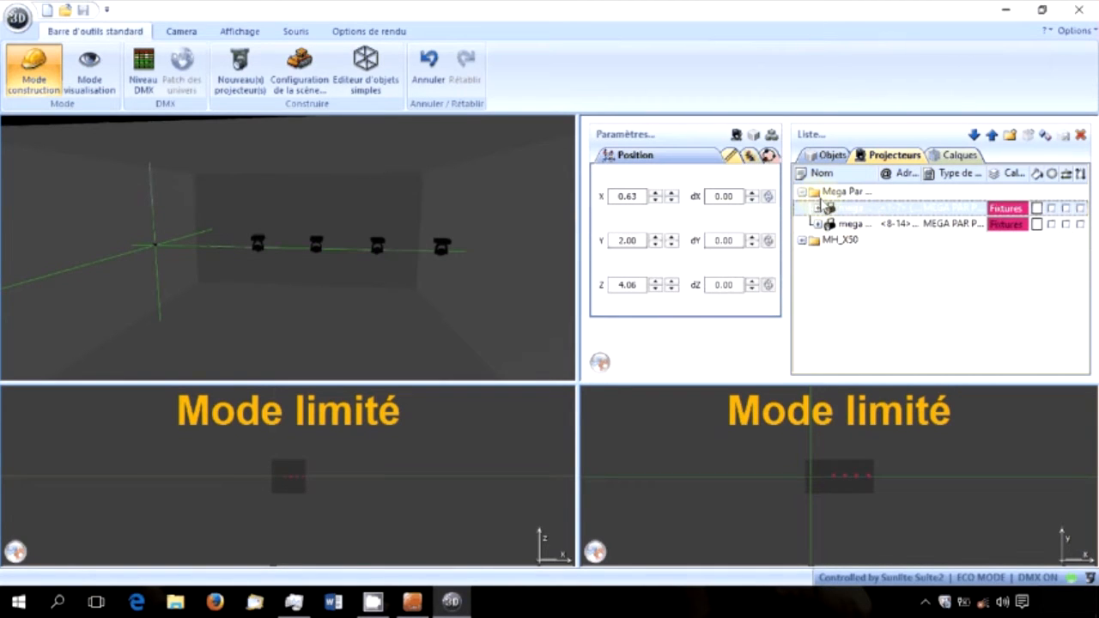
left_click(802, 191)
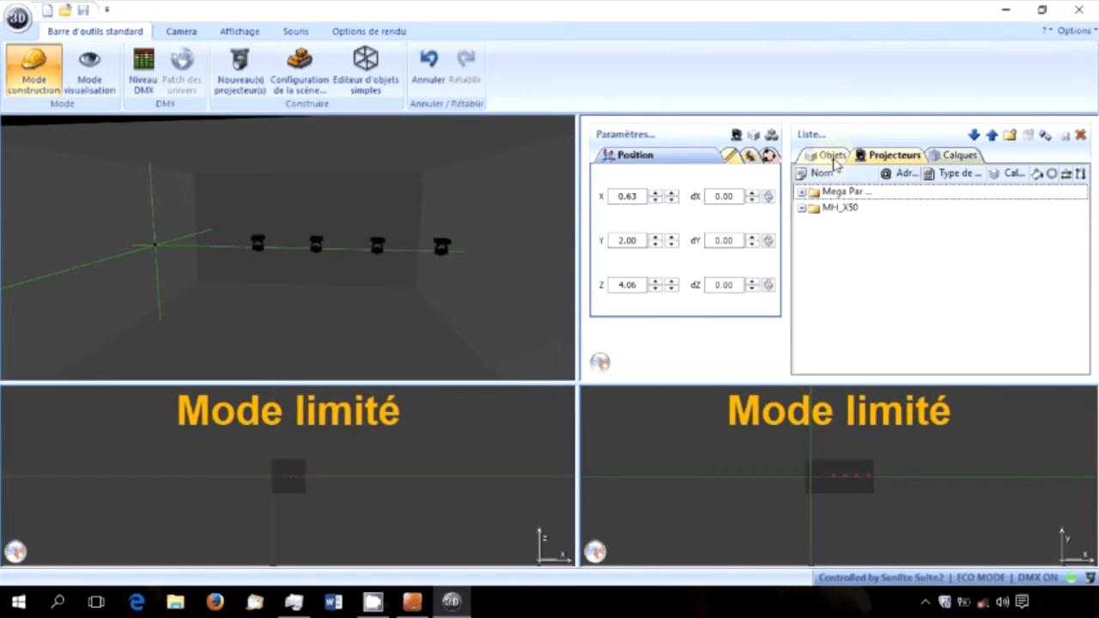
mouse_move(341, 313)
left_mouse_down()
mouse_move(258, 274)
mouse_move(639, 225)
left_mouse_up()
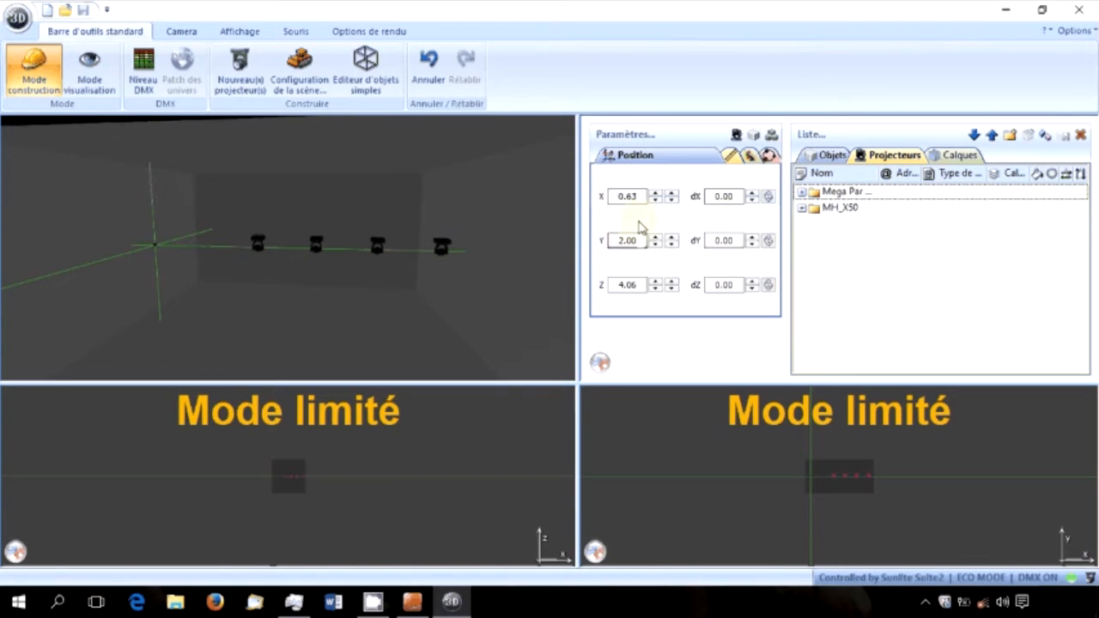
left_click(726, 240)
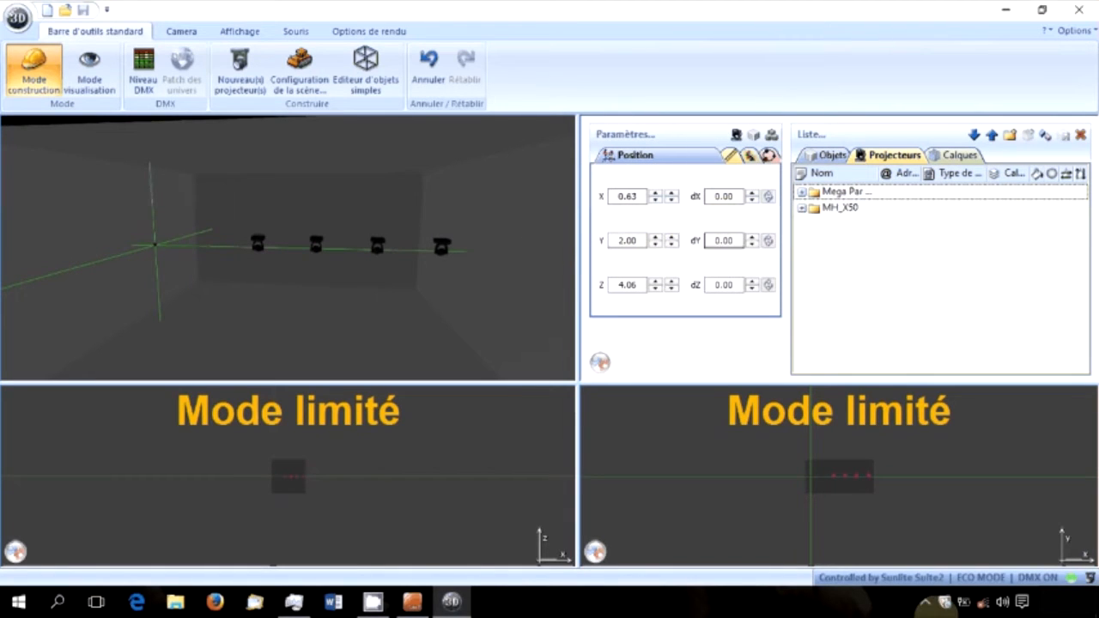
left_click(924, 601)
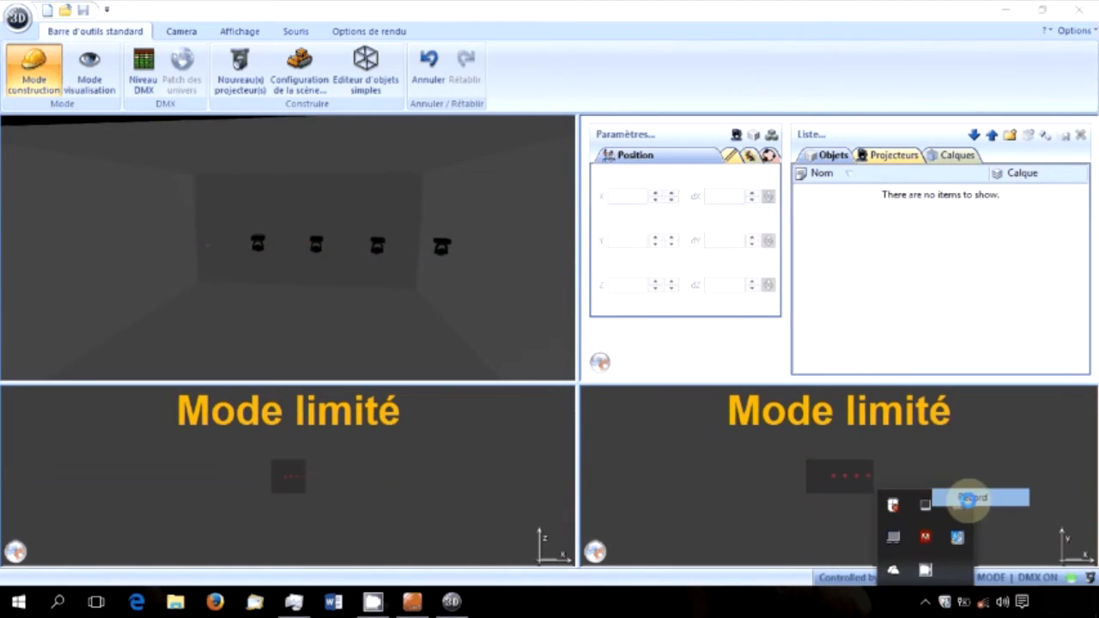
left_click(816, 241)
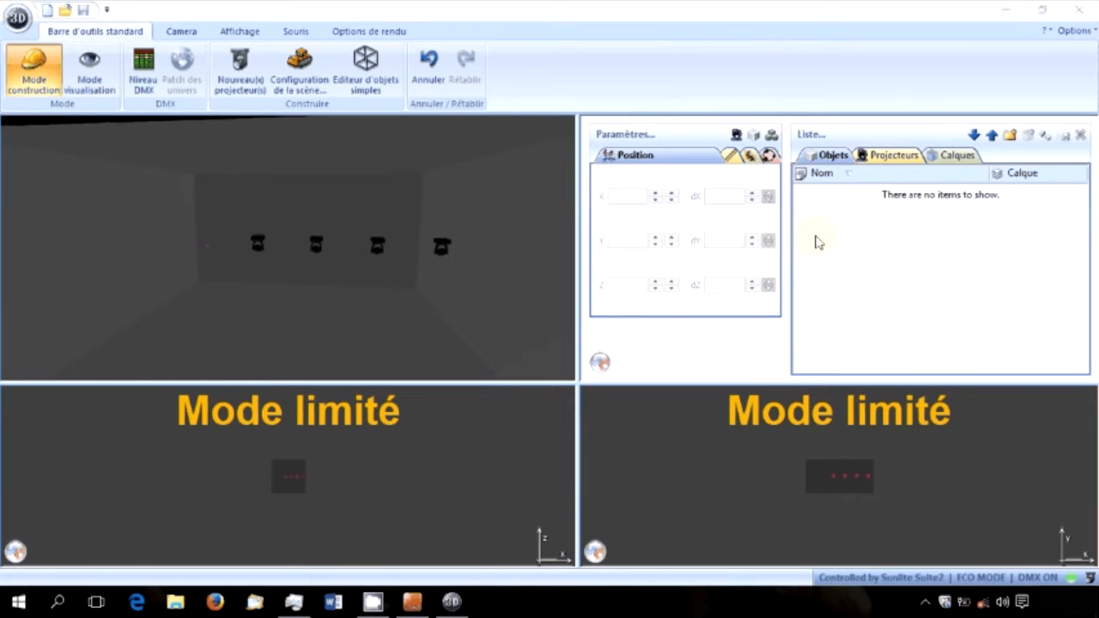
Open the 3D object import library and look through the Doors models in the Construction folder.
left_click(755, 137)
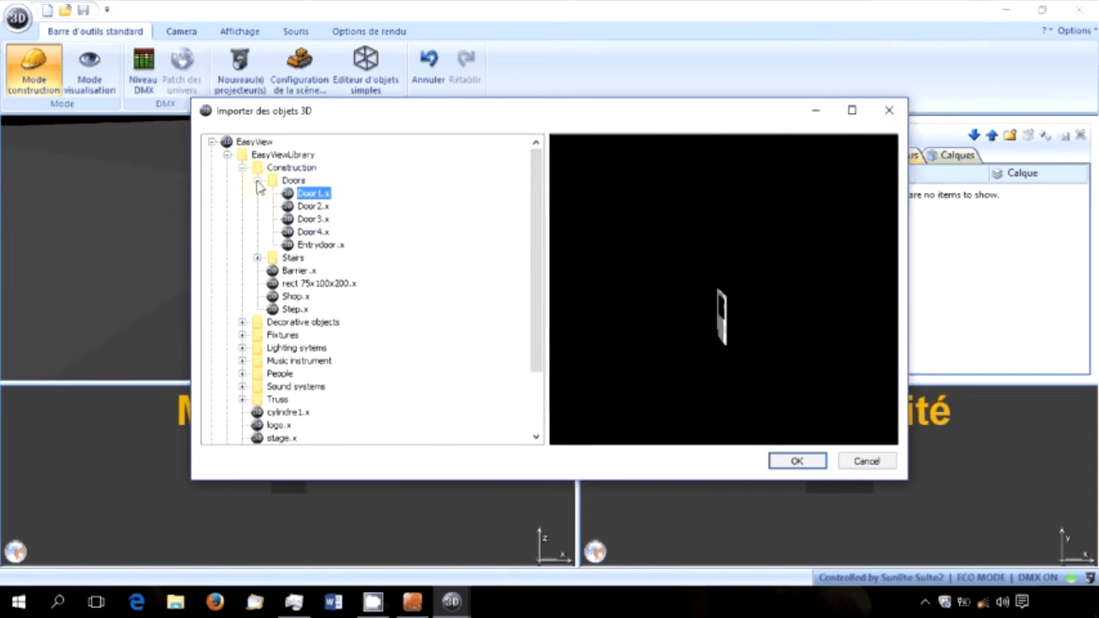
left_click(257, 181)
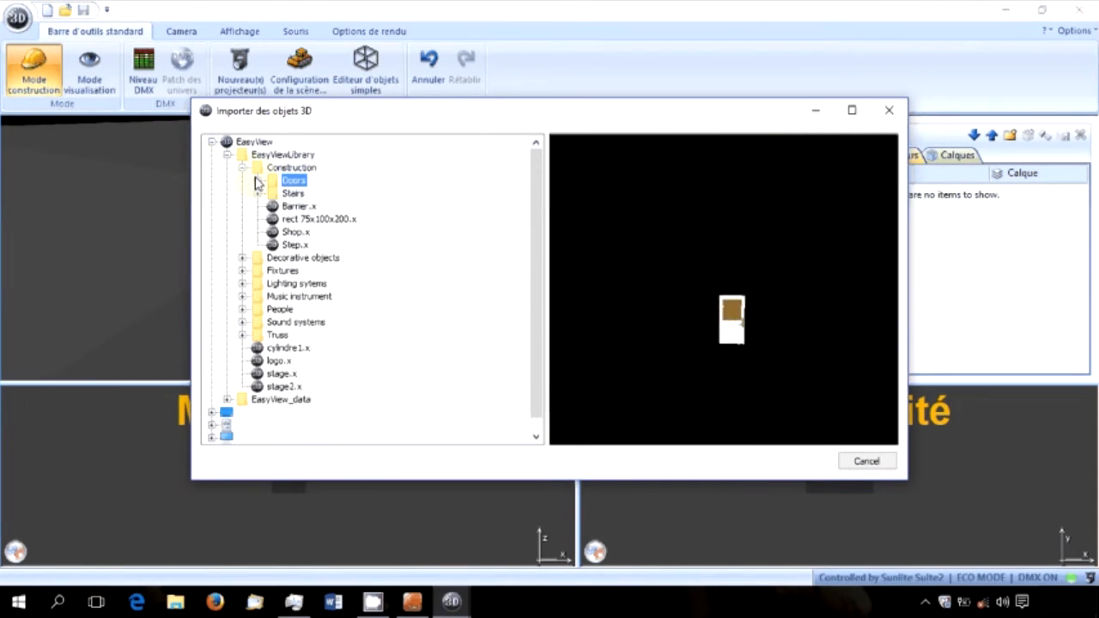
left_click(257, 182)
left_click(258, 181)
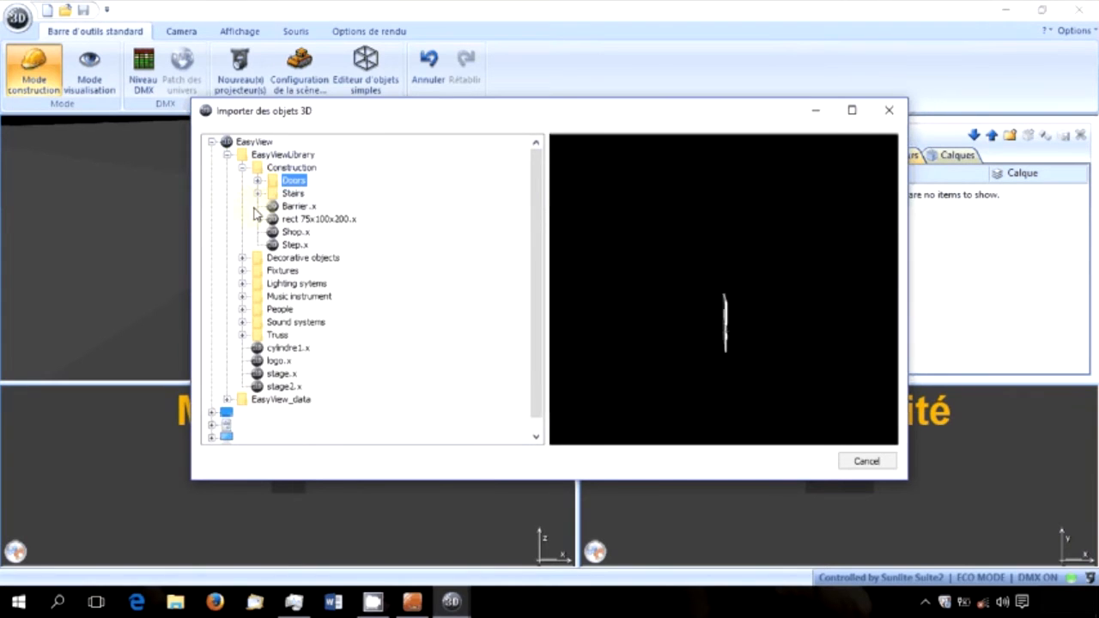
Preview speaker models such as HP cluster.x and Clusters.x in the Sound systems folder.
left_click(243, 323)
left_click(311, 297)
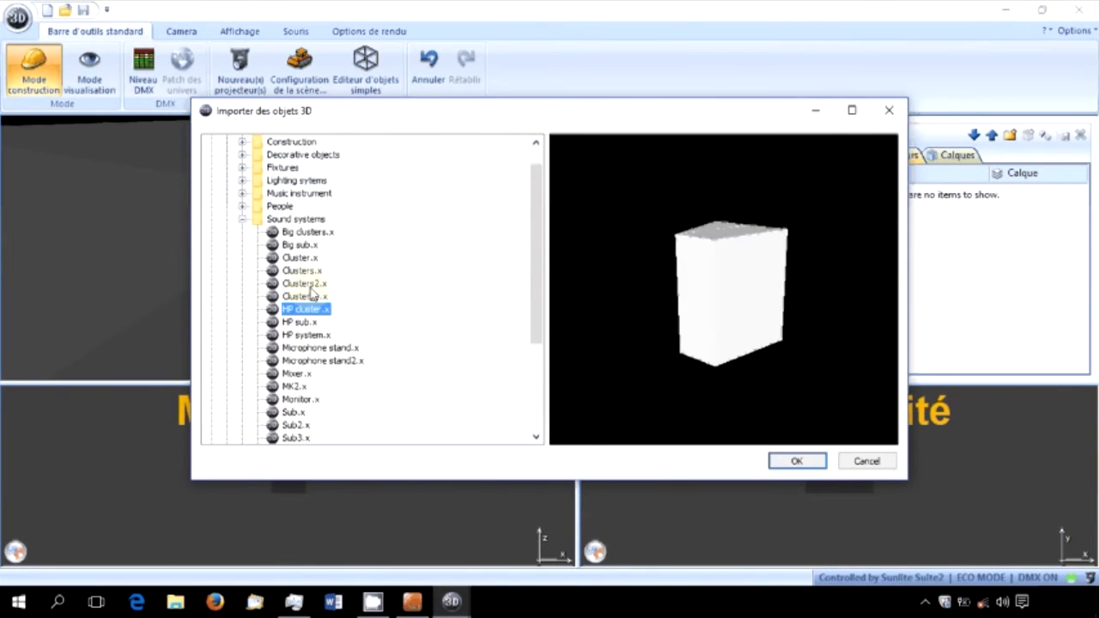
left_click(311, 298)
scroll(314, 257, "down", 1)
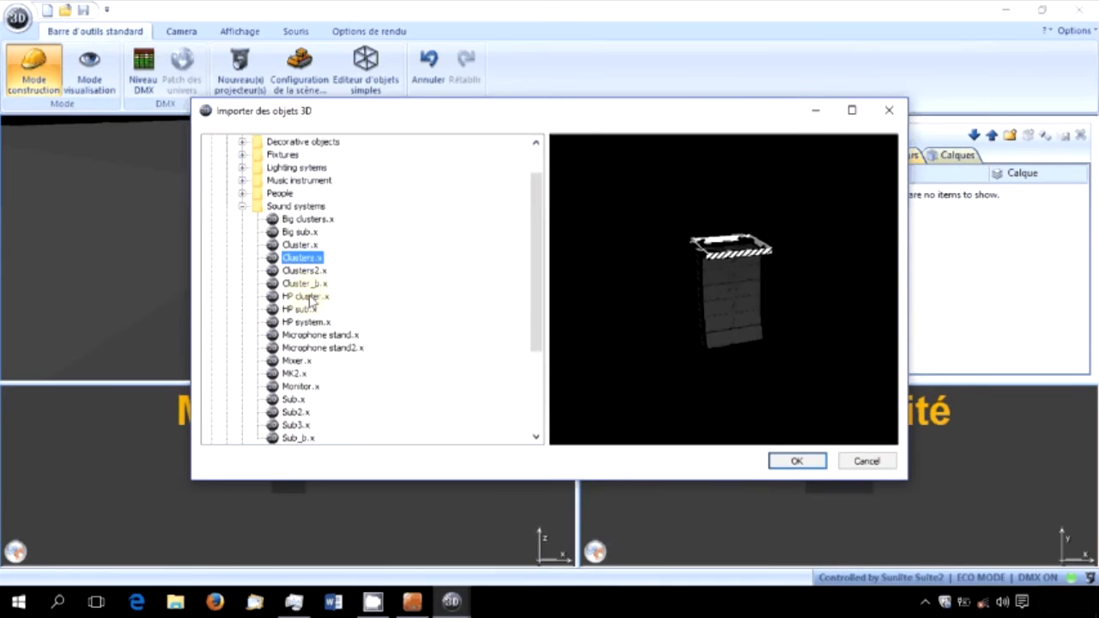
left_click(242, 206)
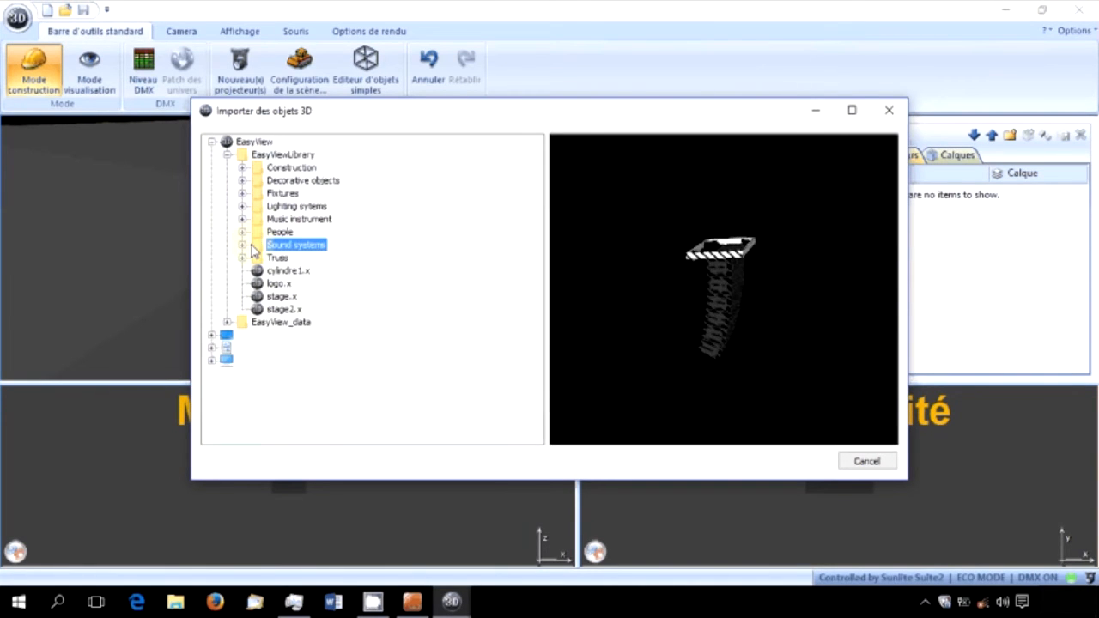
Preview the human figures in the People folder and the Organ.x and Synthe.x models among the music instruments.
left_click(243, 232)
left_click(301, 285)
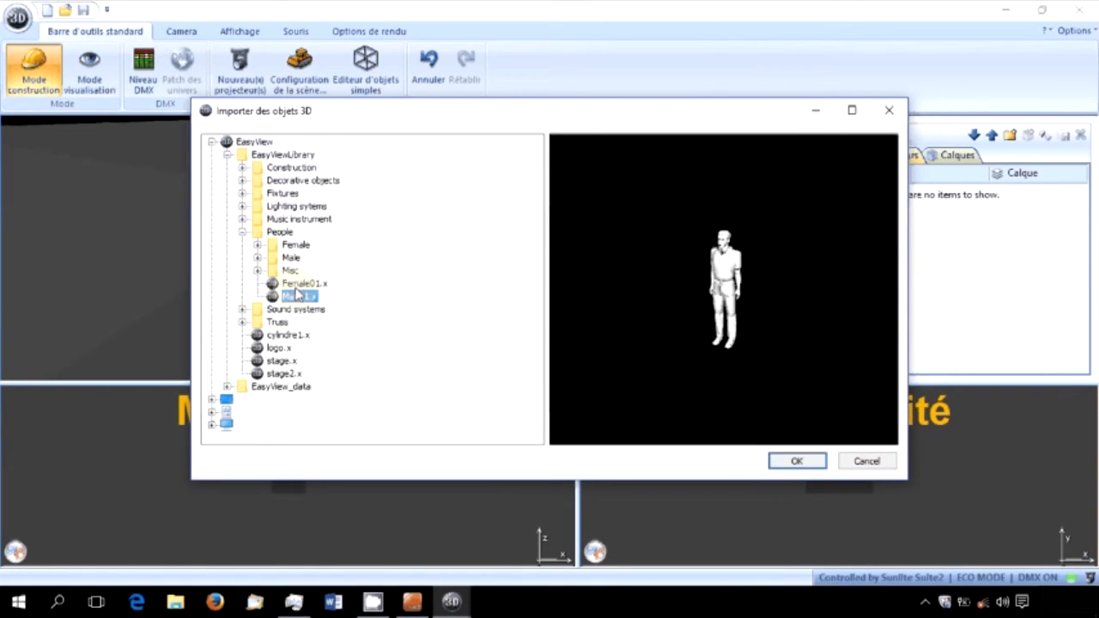
left_click(243, 232)
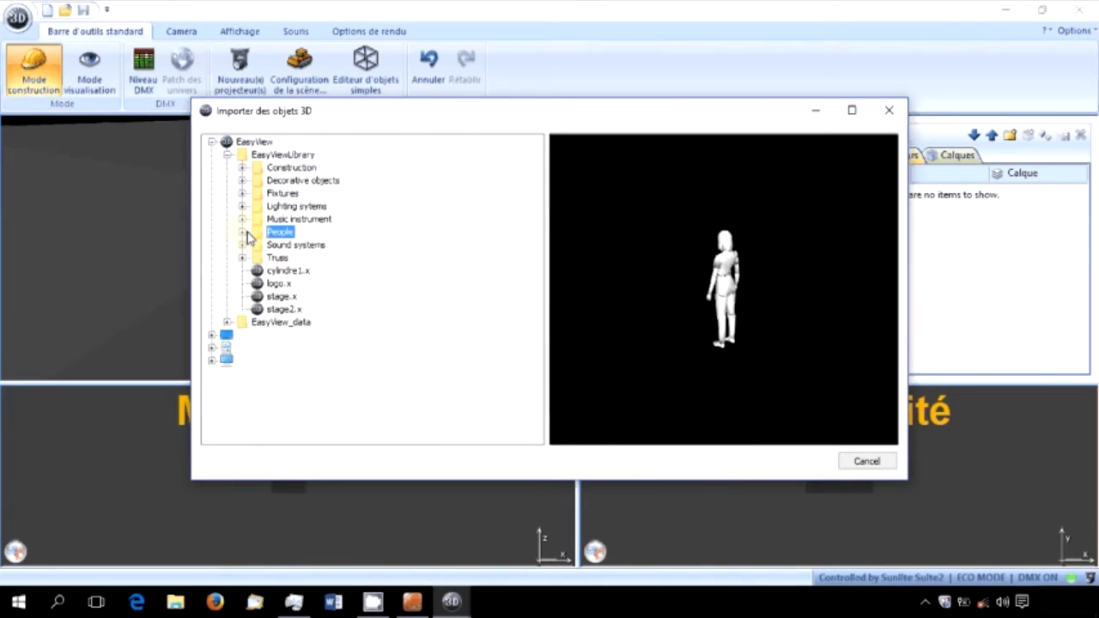
left_click(243, 219)
left_click(298, 309)
left_click(298, 335)
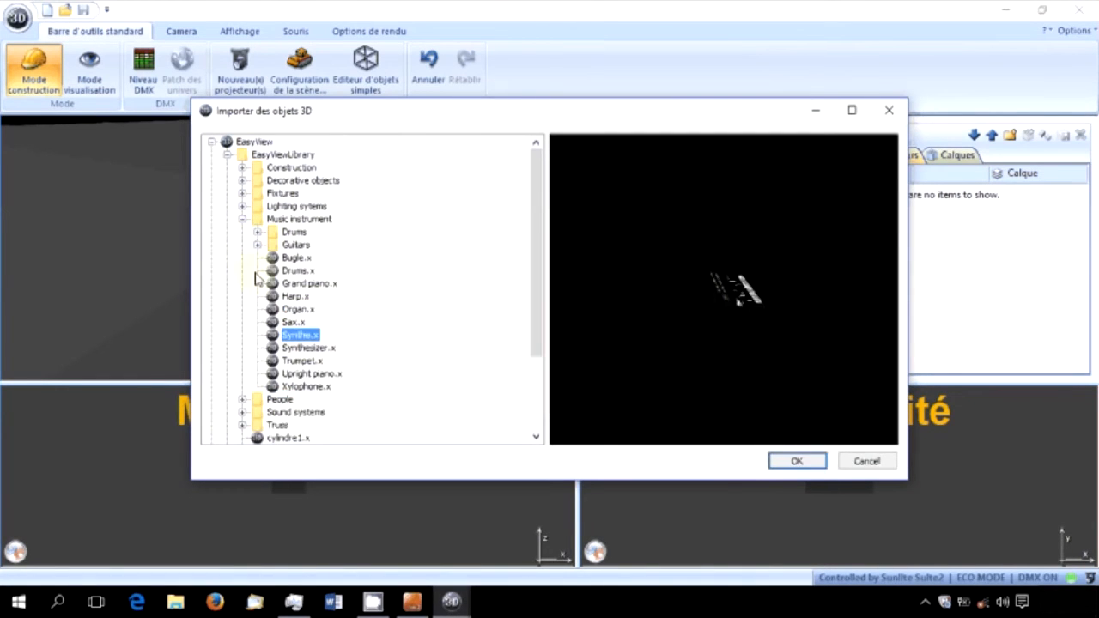
left_click(243, 219)
Preview the Dimmers.x lighting model and the standalone stage2.x and cylindre1.x objects.
left_click(243, 206)
left_click(268, 219)
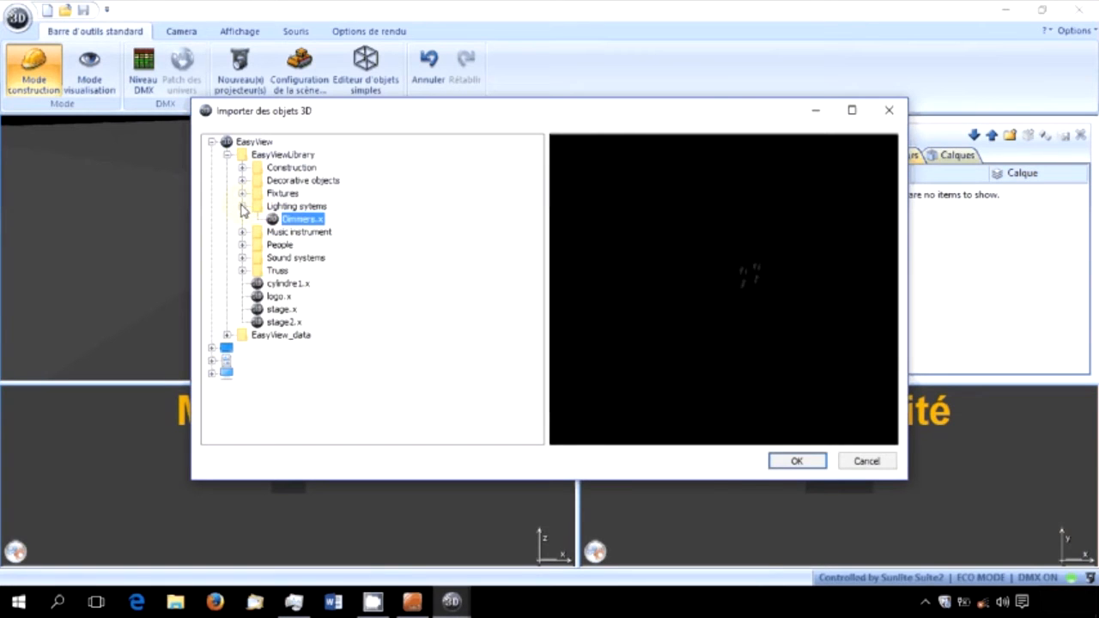
left_click(243, 206)
left_click(284, 309)
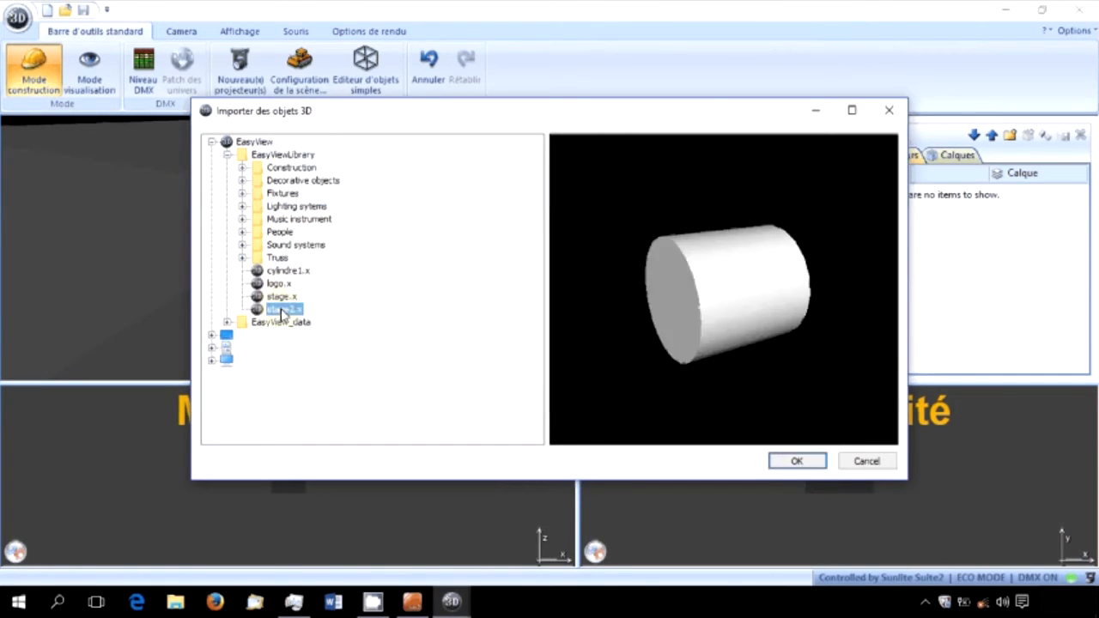
left_click(285, 271)
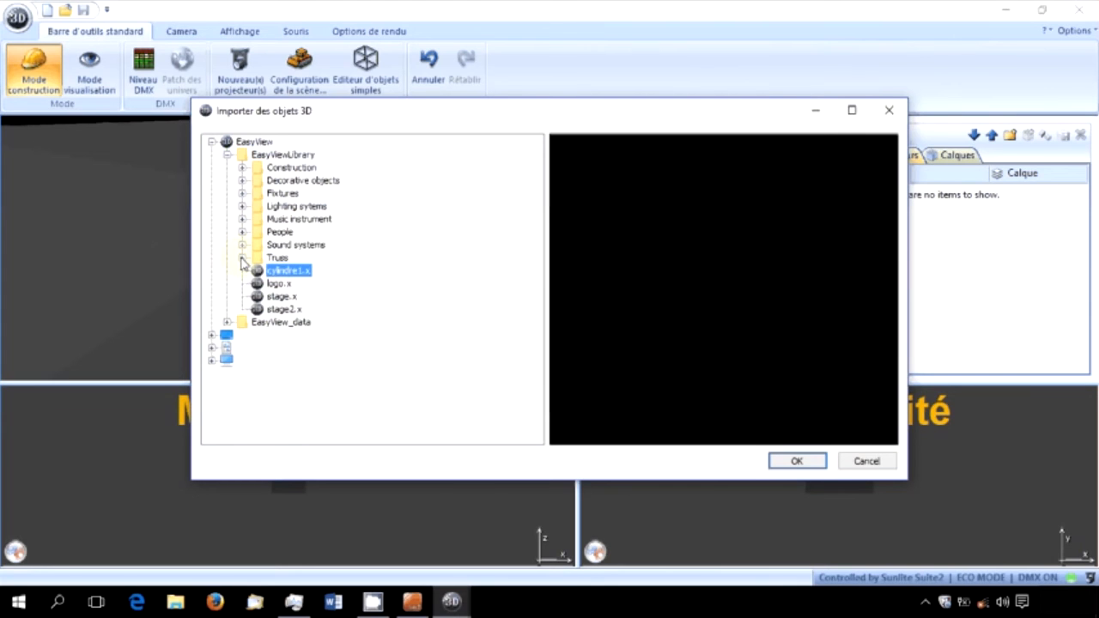
Preview several straight and circular truss models in the library's Truss folder.
left_click(242, 258)
left_click(316, 283)
left_click(322, 335)
left_click(318, 373)
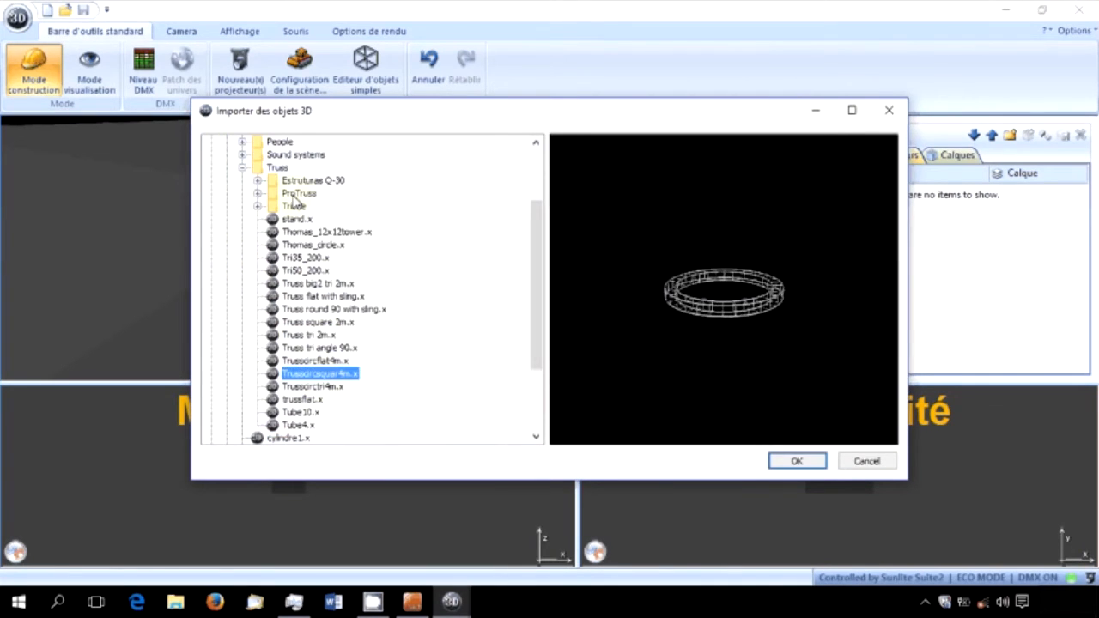
left_click(292, 271)
left_click(242, 167)
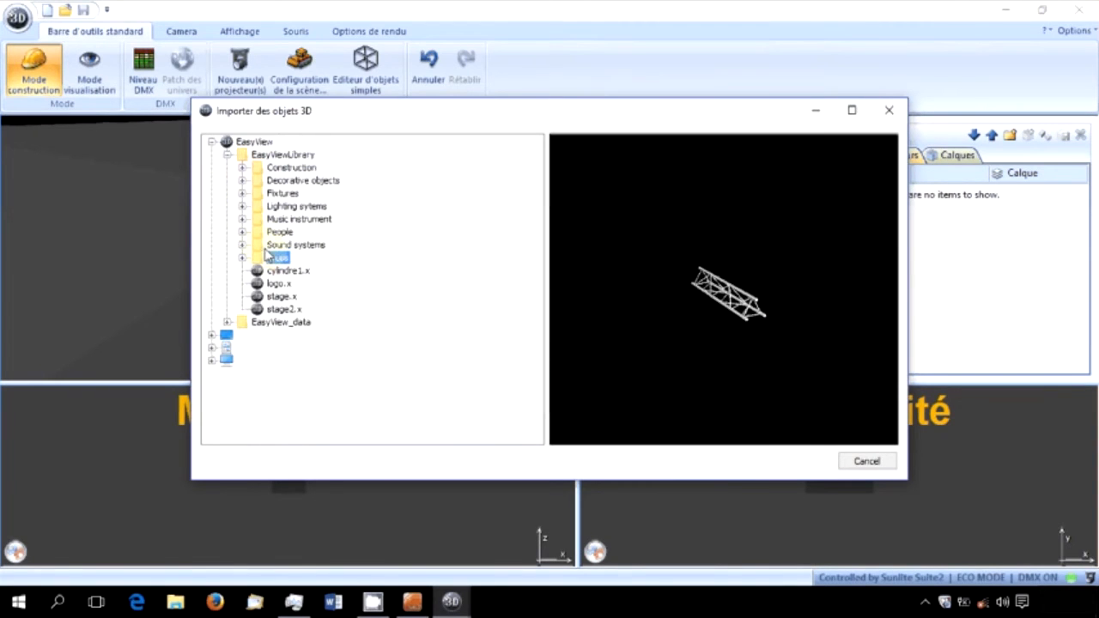
Preview Step.x and Shop.x in the Construction folder and select rect 75x100x200.x as the object to import.
left_click(243, 168)
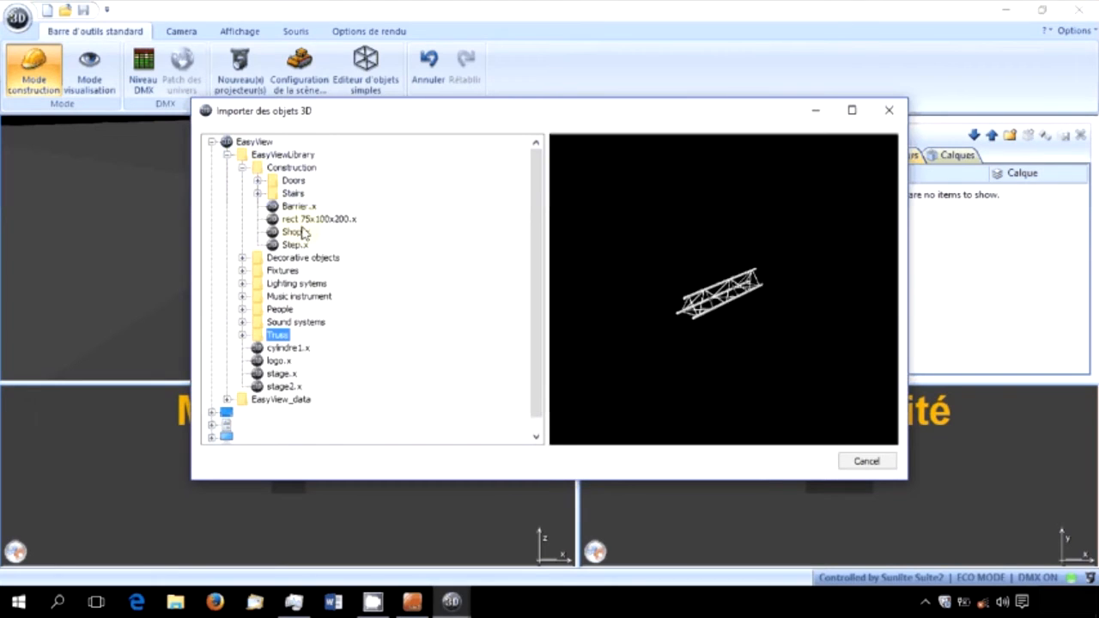
left_click(301, 220)
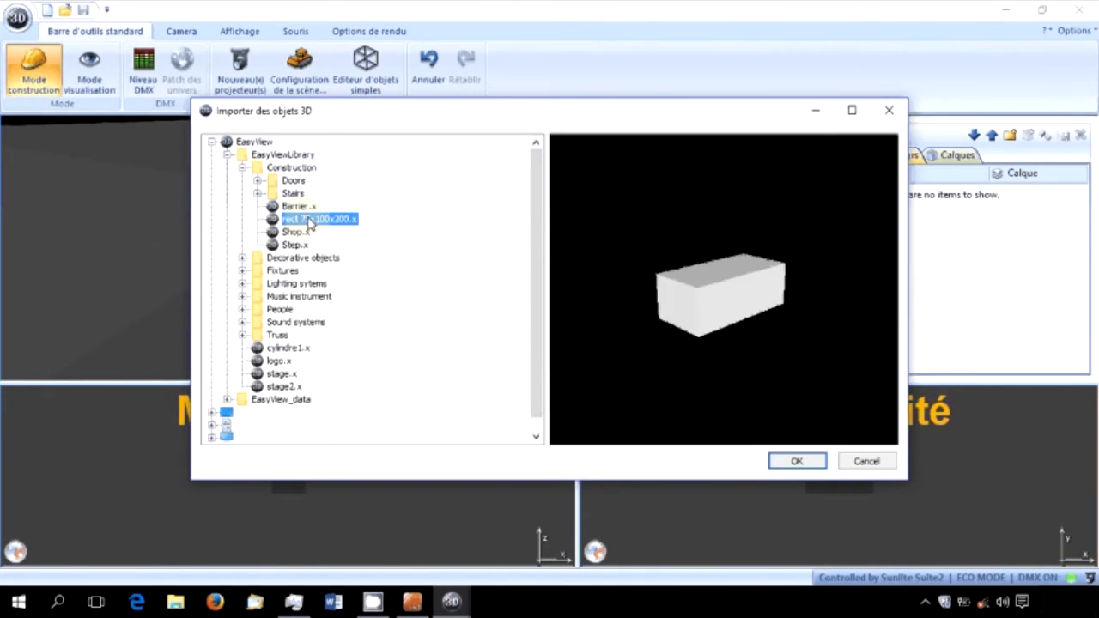
left_click(295, 245)
left_click(292, 232)
left_click(291, 220)
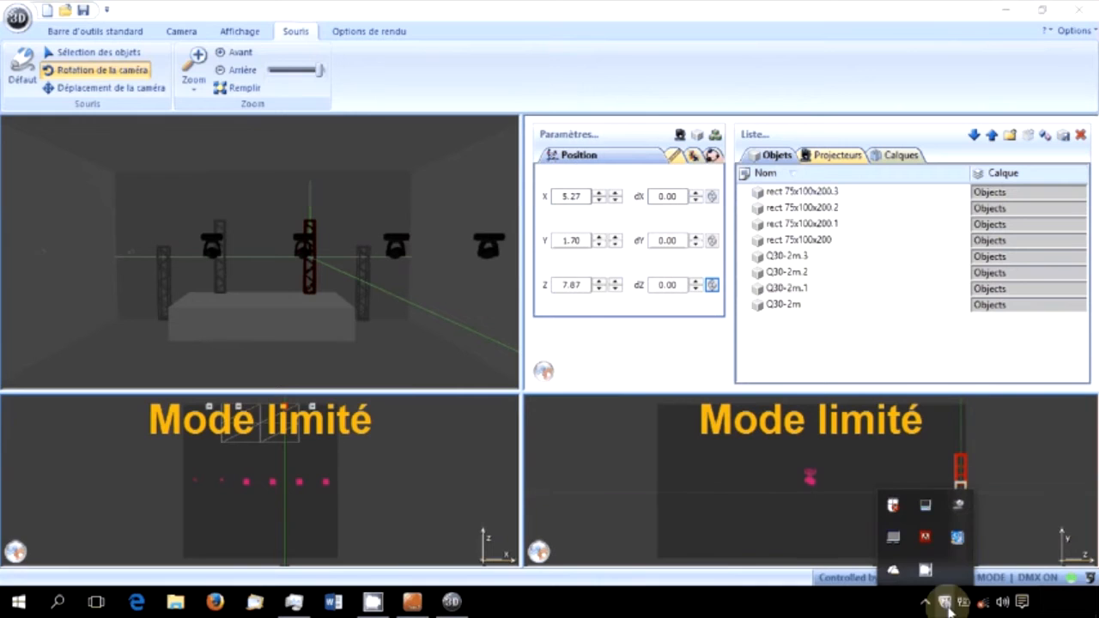
left_click(925, 602)
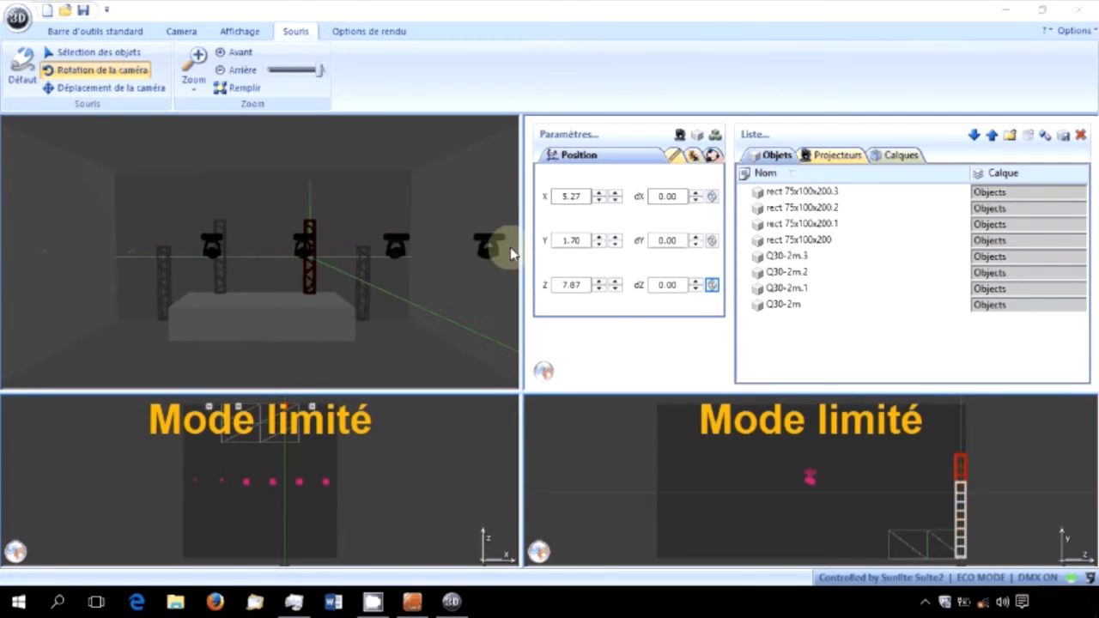
Select all four MH_X50 projectors as a group and set their Z rotation to 180 degrees.
left_click(837, 155)
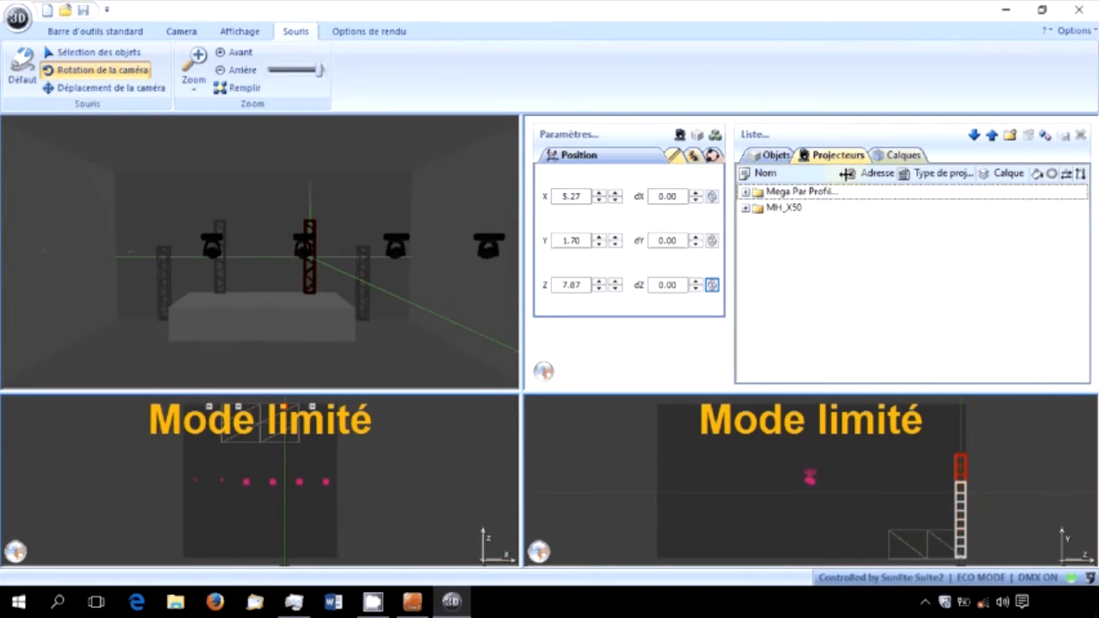
left_click(745, 208)
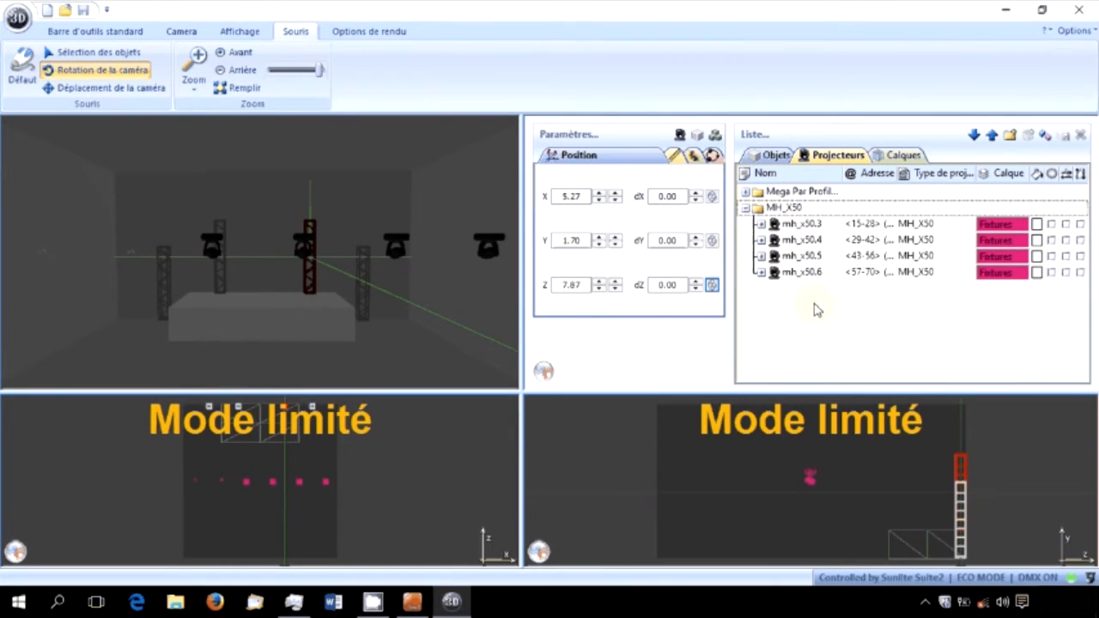
left_click(784, 209)
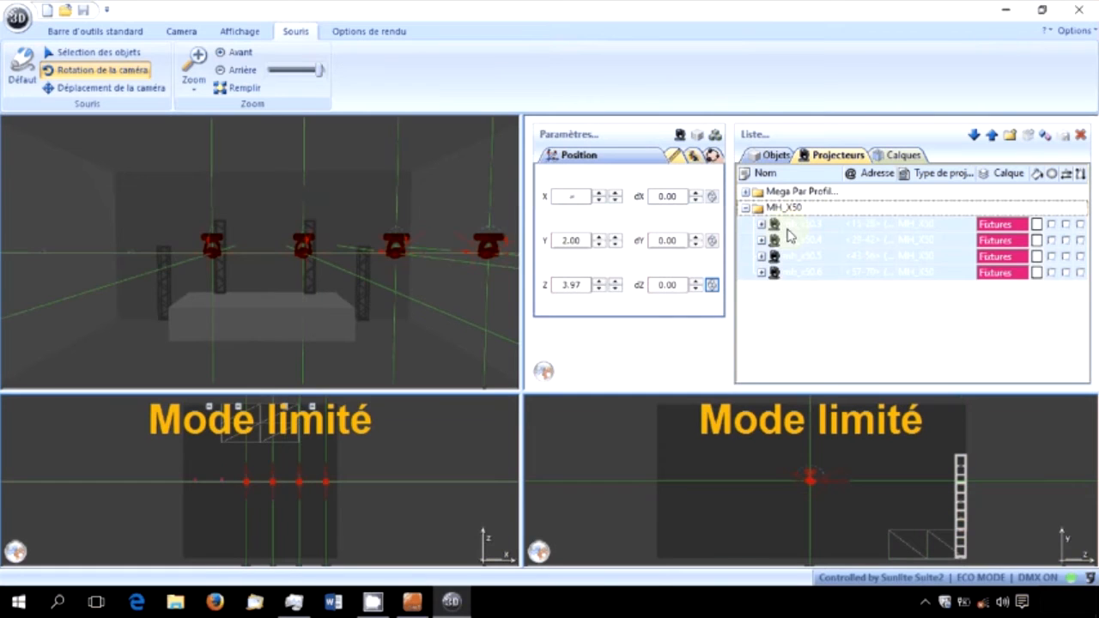
left_click(712, 286)
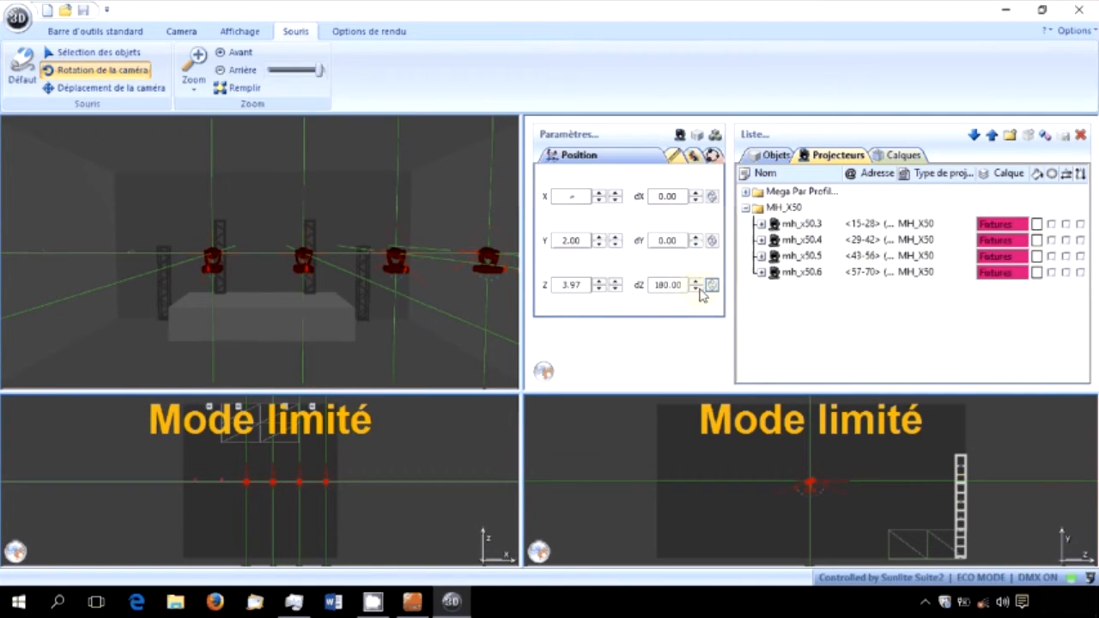
left_click(696, 289)
left_click(697, 280)
left_click(711, 290)
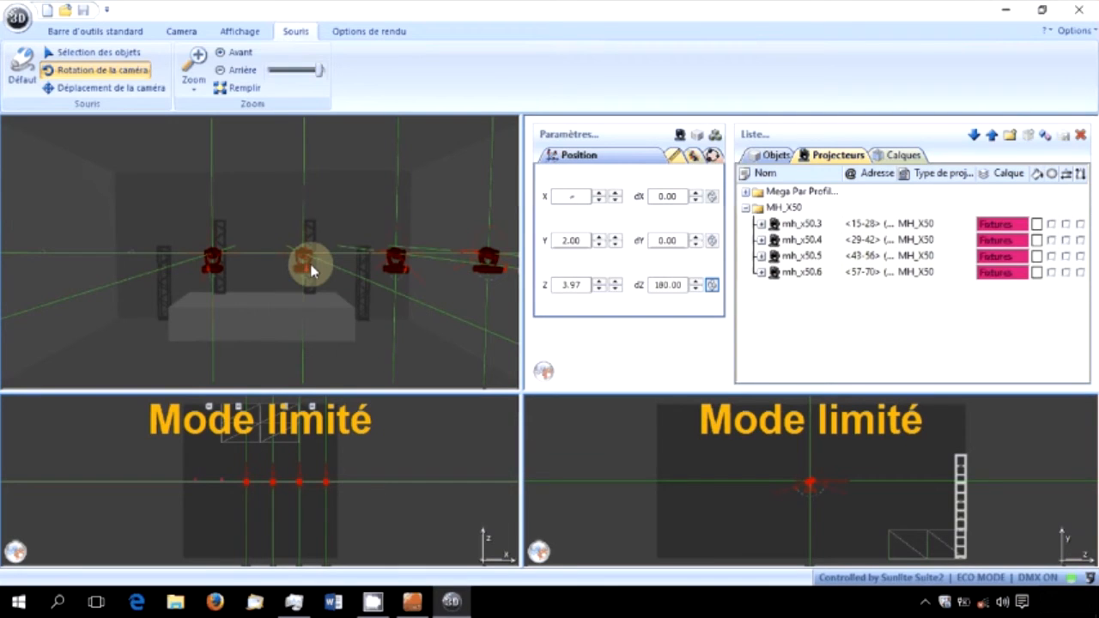
Shift the four selected MH_X50 projectors together along the X axis towards the centre of the stage.
left_click(601, 201)
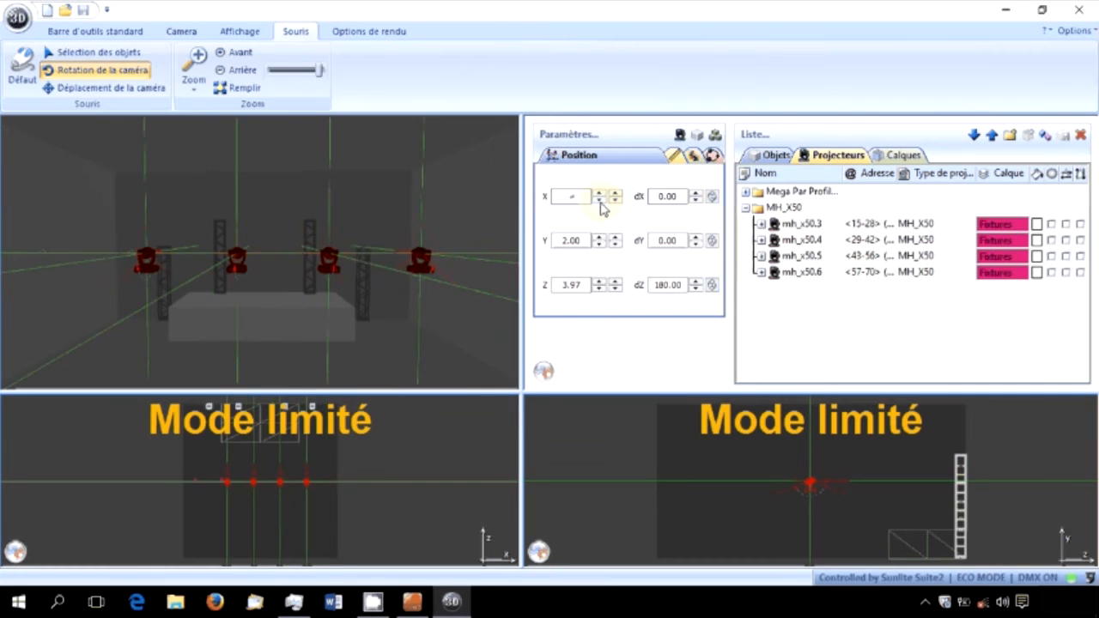
left_click(599, 203)
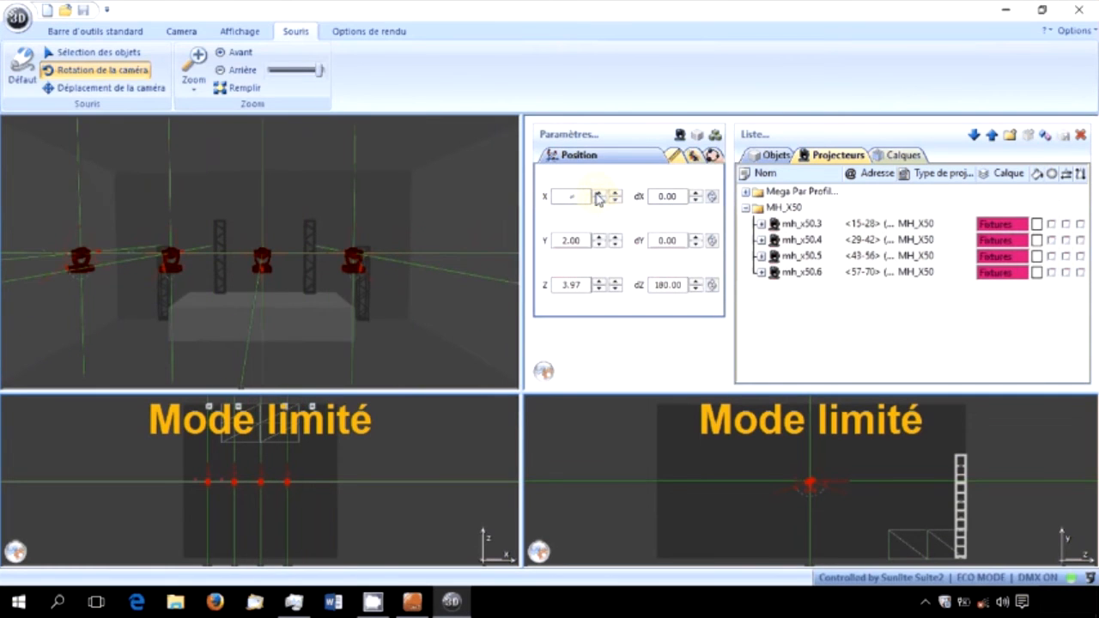
left_click(597, 194)
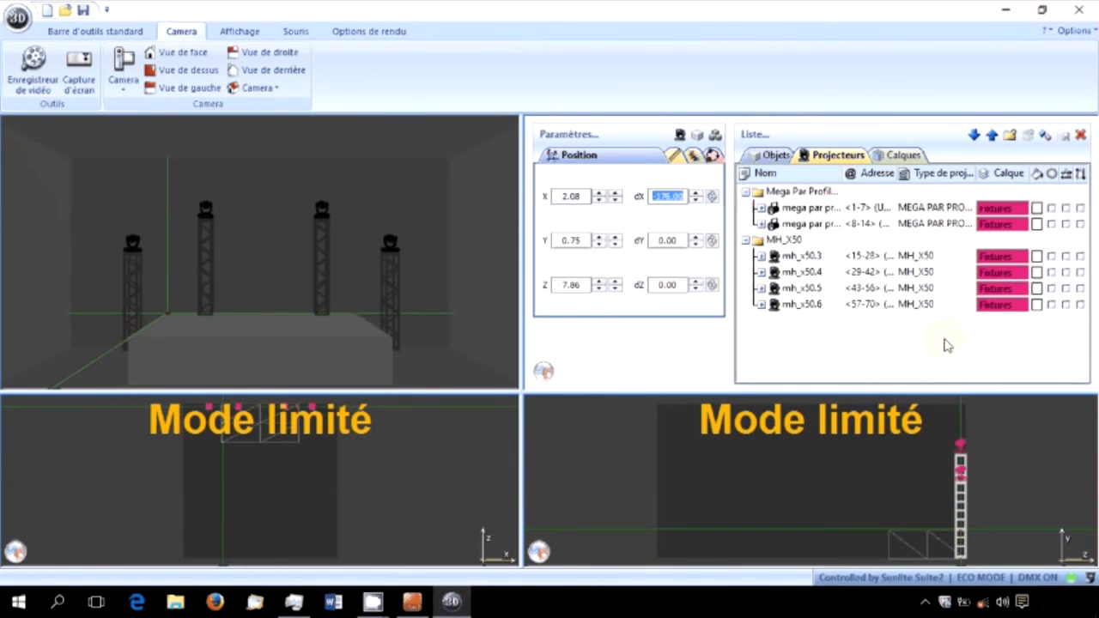
Select the second Mega Par projector to check its position and orientation on the stage.
left_click(448, 359)
left_click(161, 320)
left_click(807, 224)
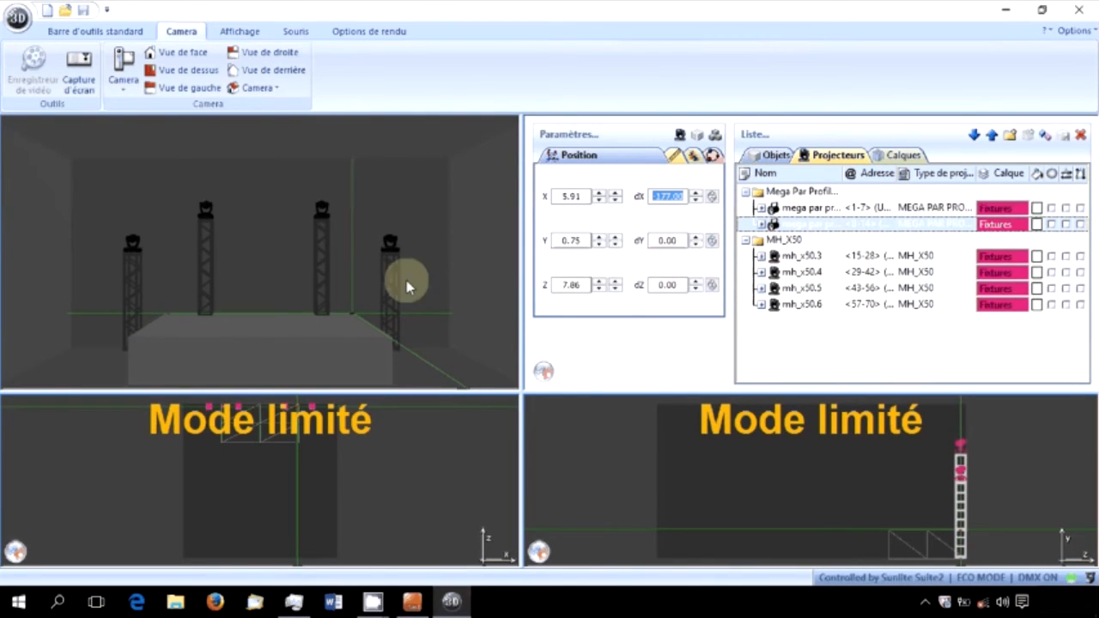
Examine the wall colour, texture, size and unit options in the scene configuration, and close it without changes.
left_click(120, 32)
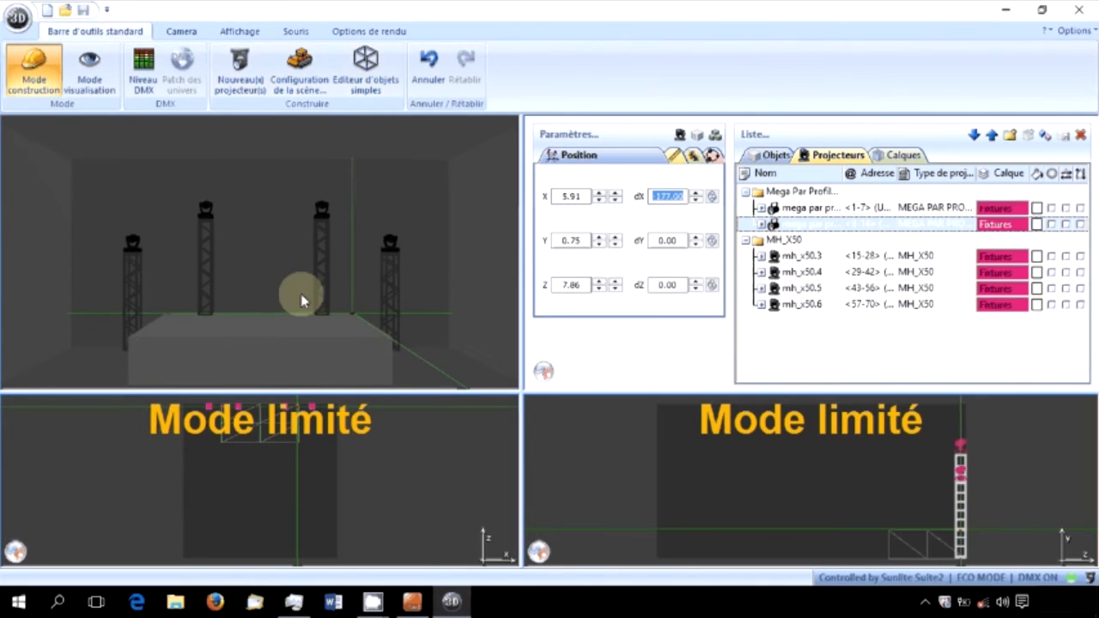
scroll(255, 260, "down", 5)
scroll(249, 273, "up", 3)
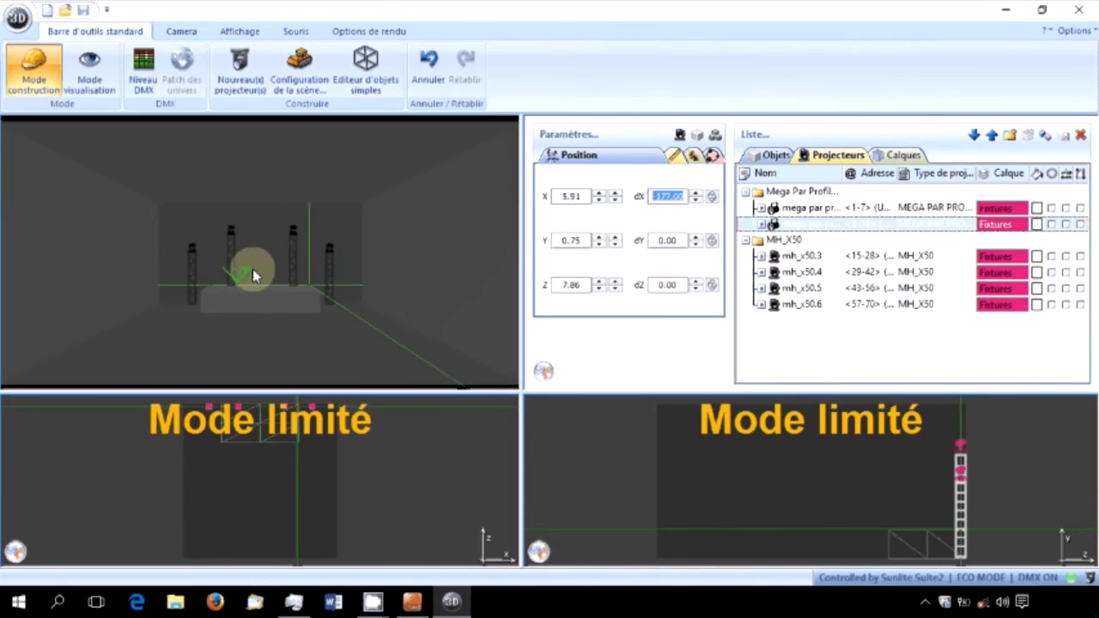
left_click(295, 76)
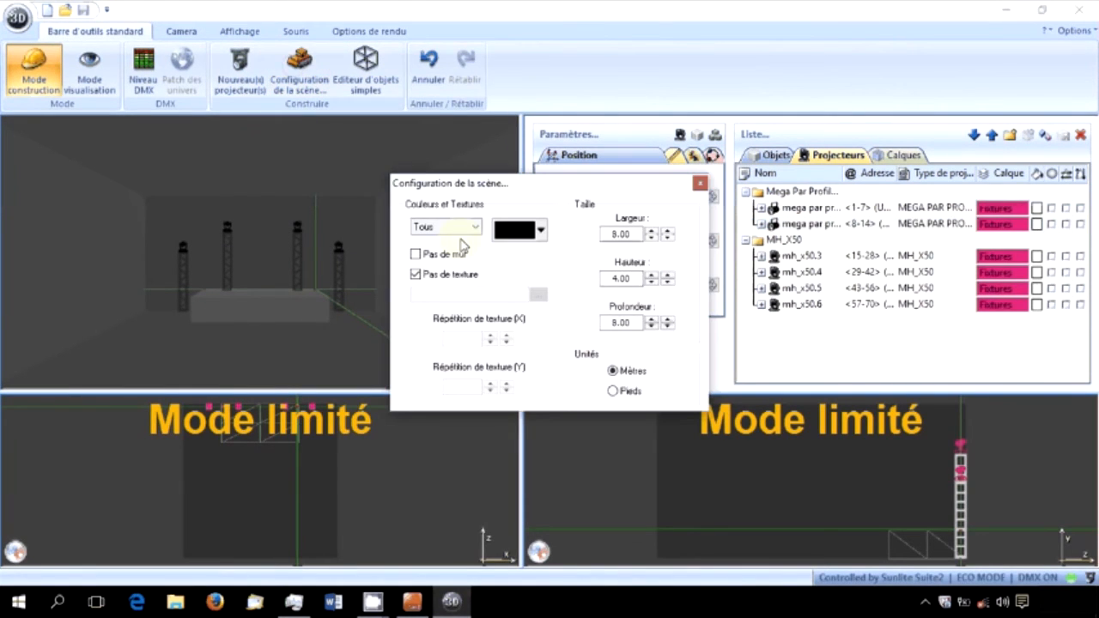
left_click(540, 230)
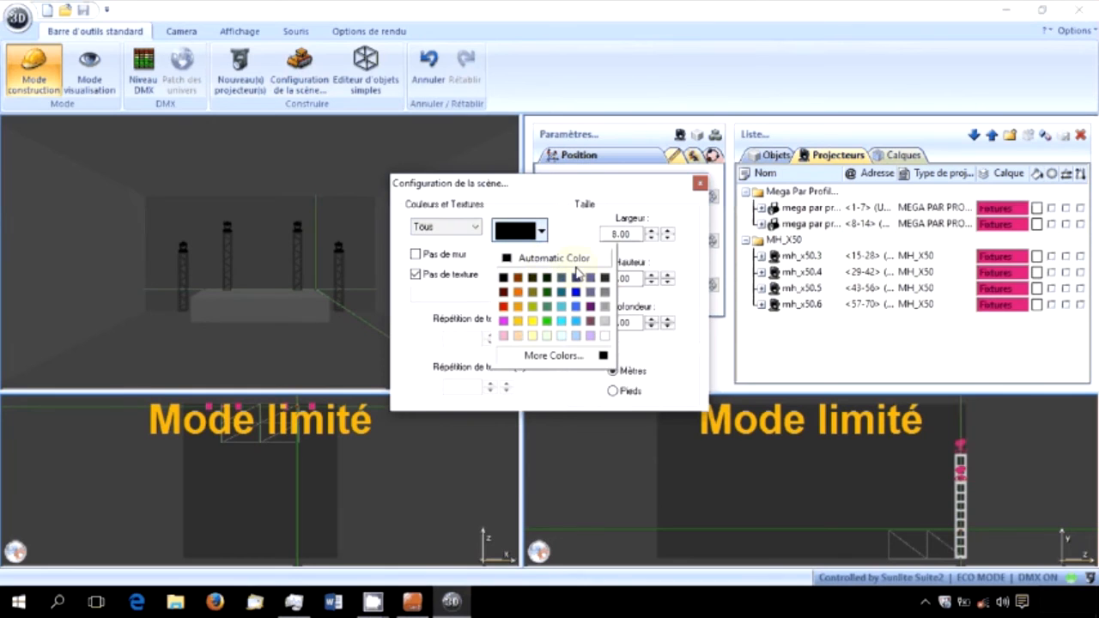
left_click(455, 228)
left_click(457, 231)
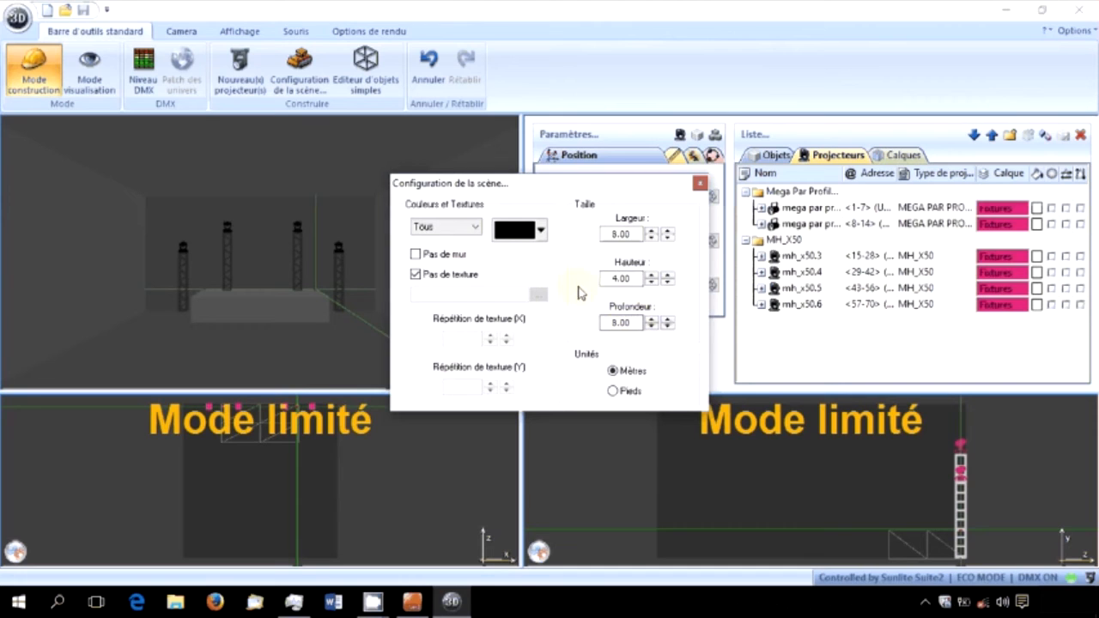
left_click(701, 188)
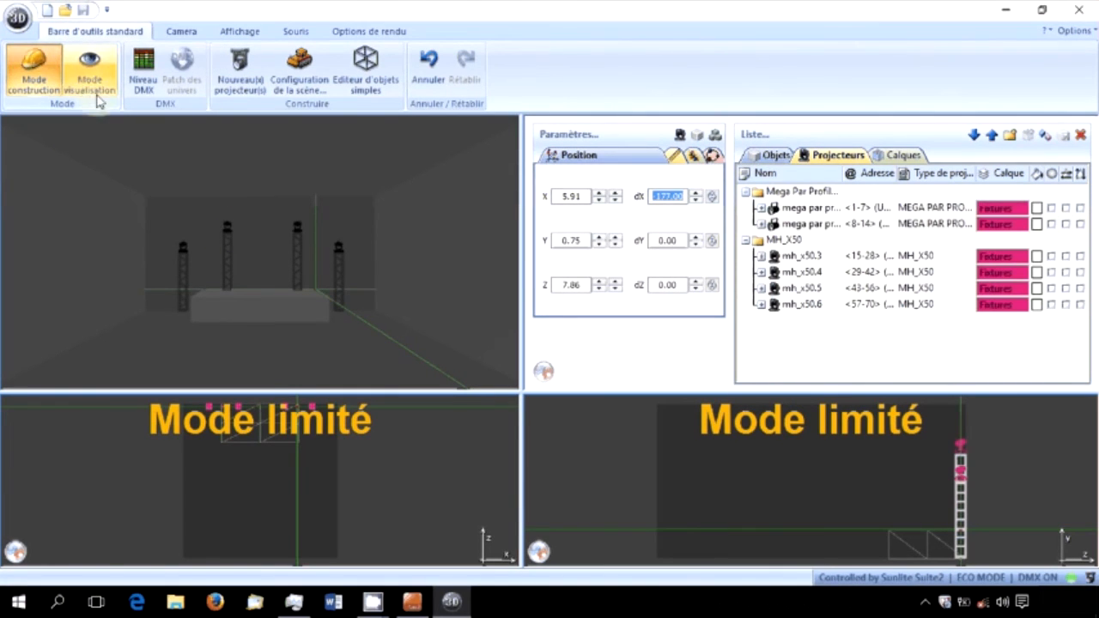
Switch the scene from construction mode to visualisation mode.
left_click(302, 199)
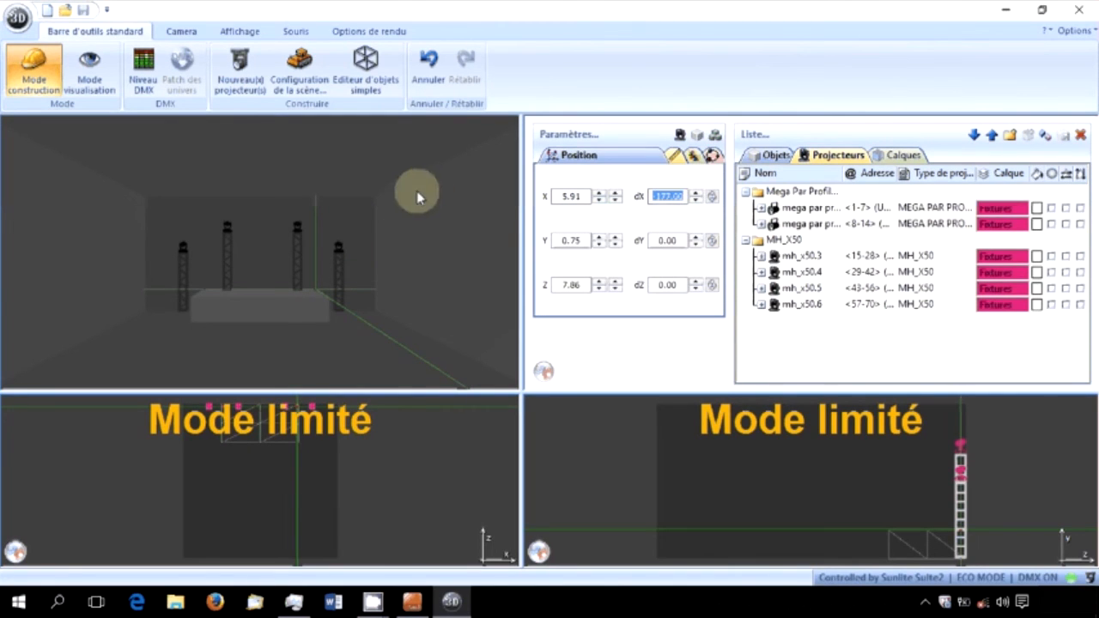
left_click(368, 31)
left_click(94, 31)
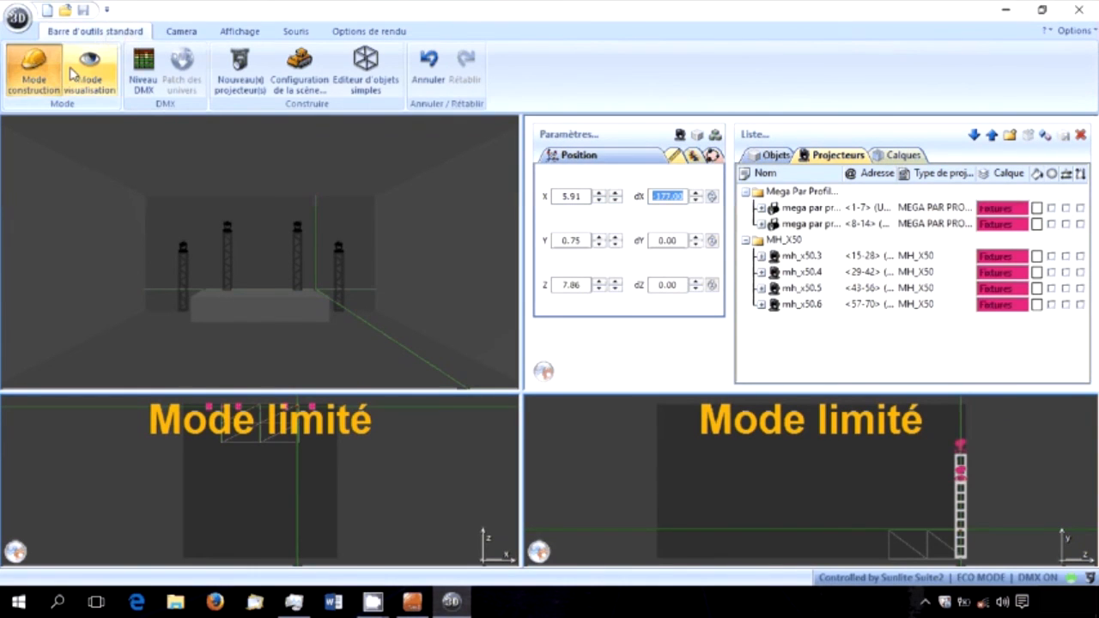
left_click(82, 73)
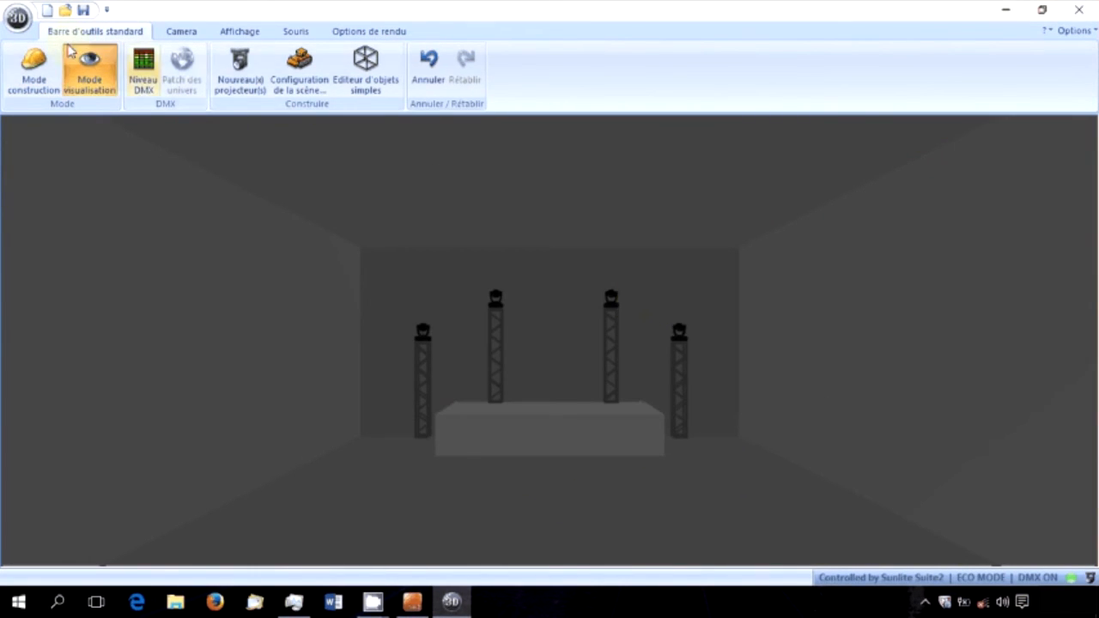
Enable the Filaire rendering mode and lower the ambient light slightly.
left_click(381, 37)
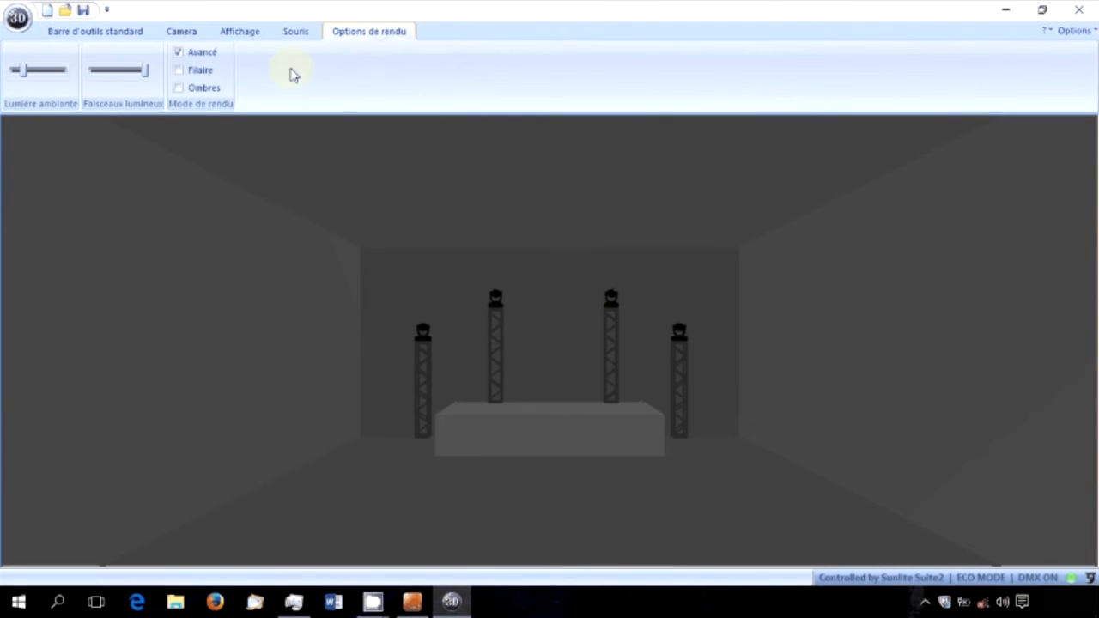
left_click(209, 75)
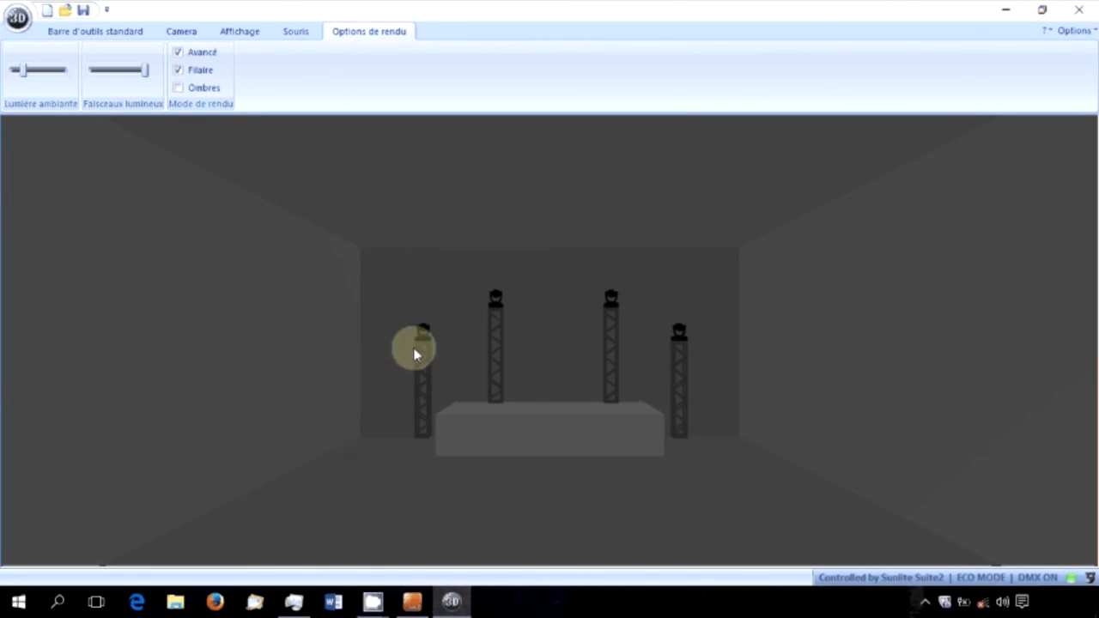
left_click_drag(25, 76, 19, 74)
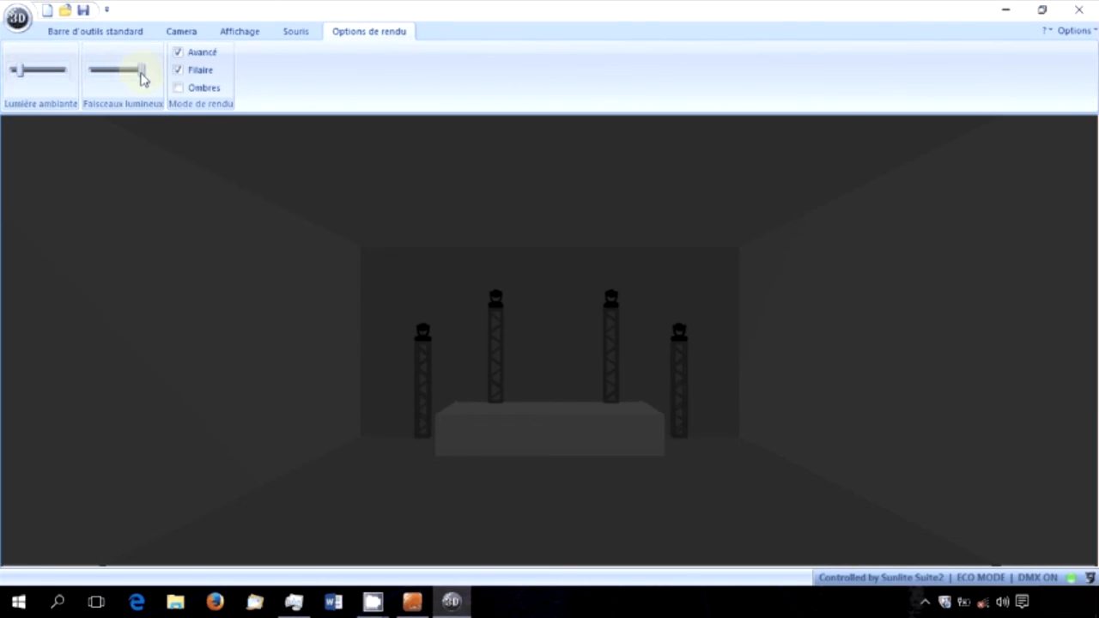
left_click(311, 37)
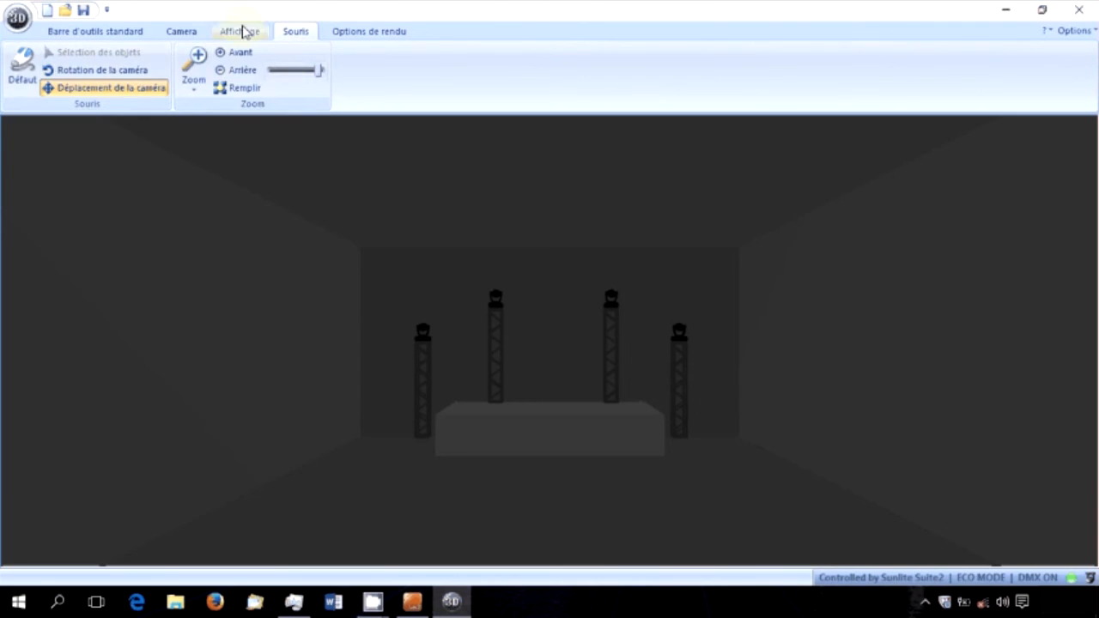
left_click(243, 32)
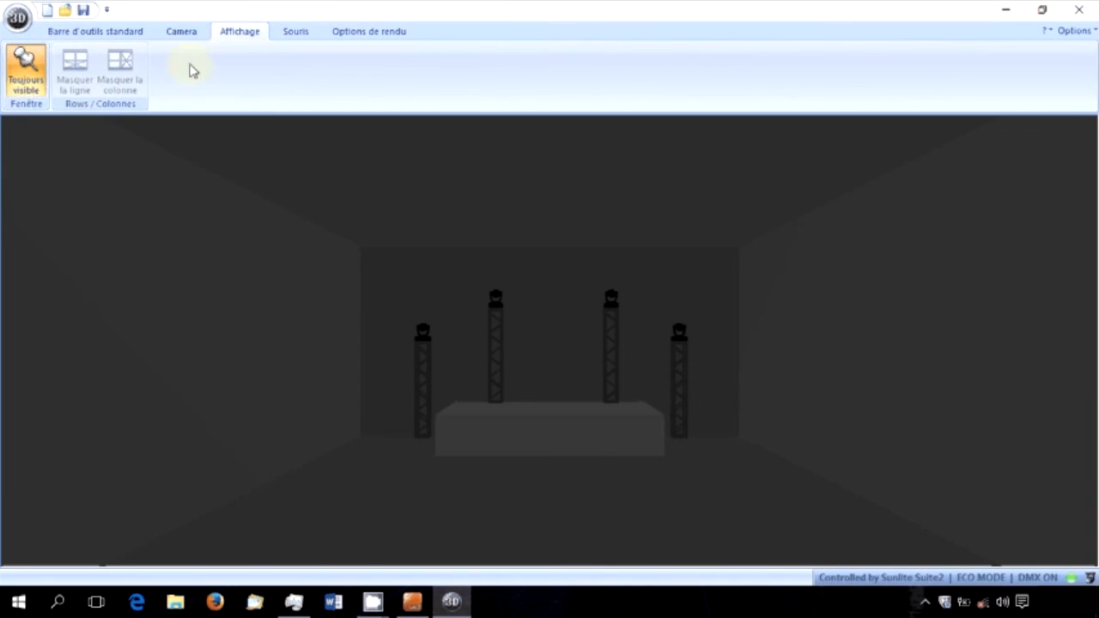
left_click(25, 79)
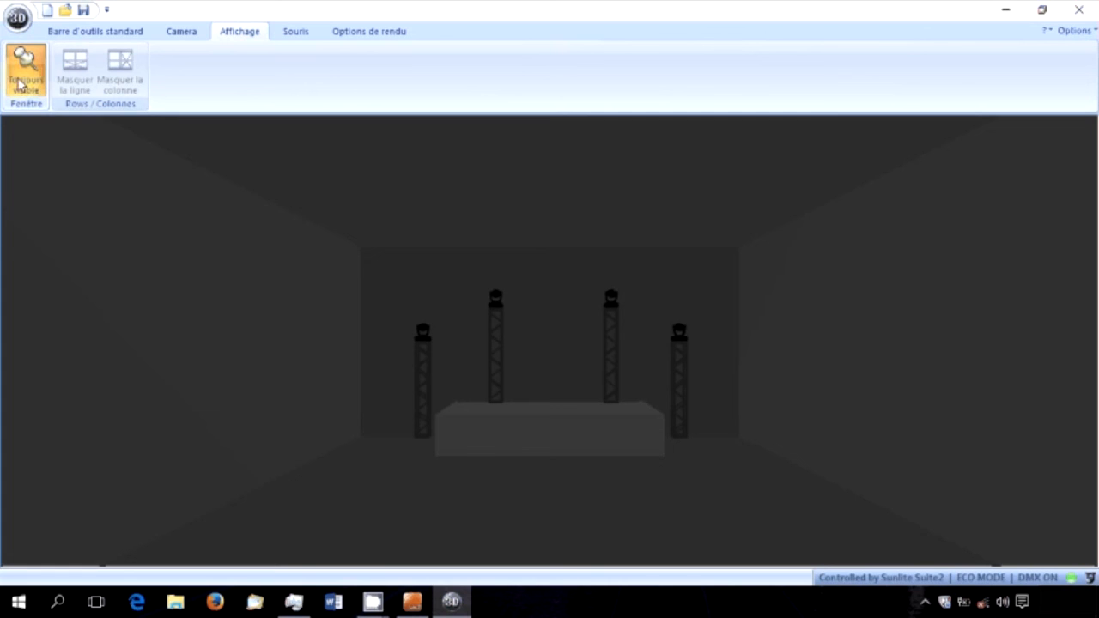
View the stage through the top, front, left, rear and right camera presets, finishing with a closer front view.
left_click(190, 33)
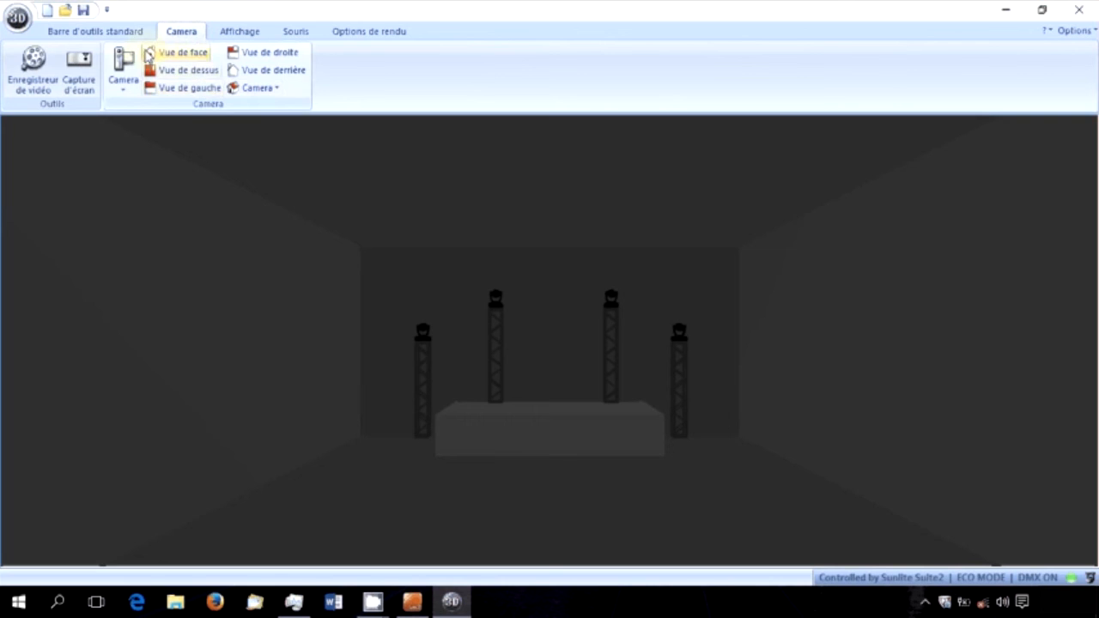
left_click(205, 71)
left_click(194, 53)
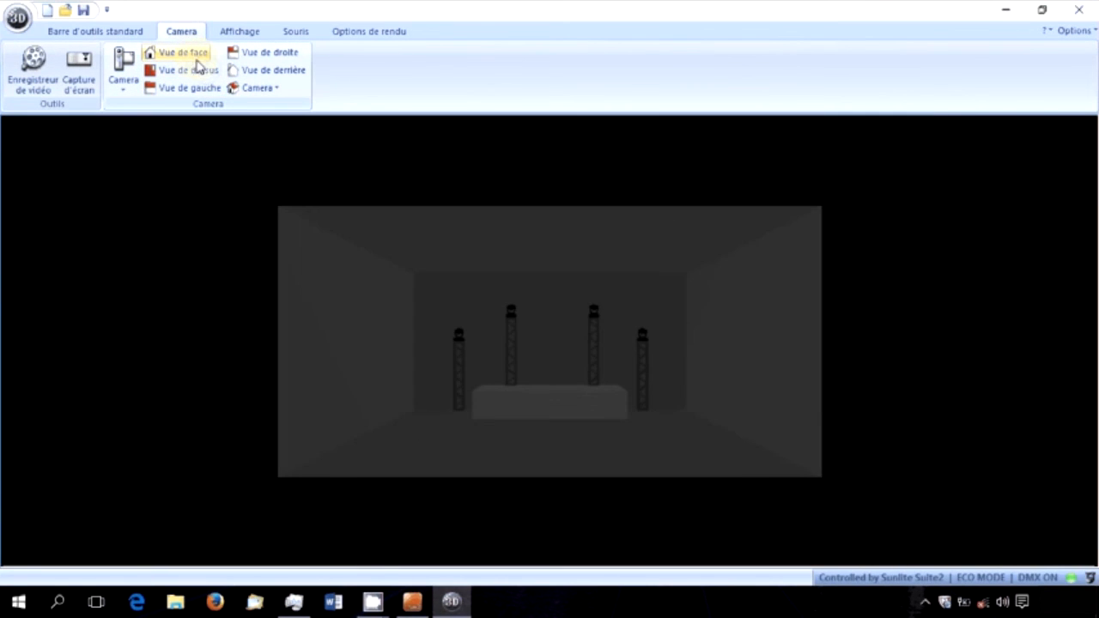
left_click(203, 88)
left_click(247, 70)
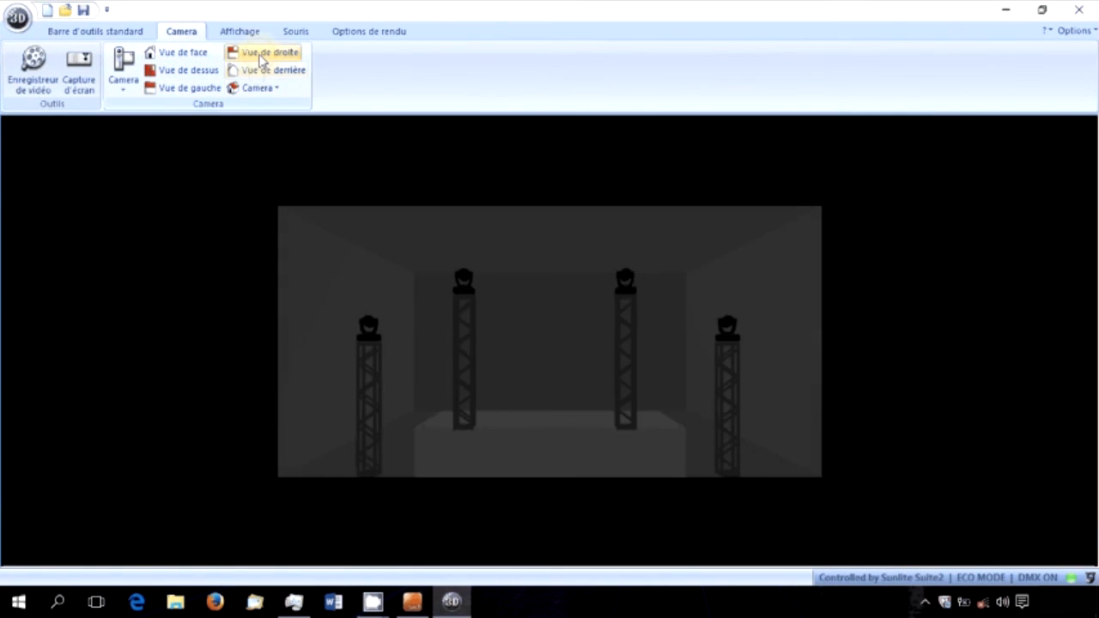
left_click(258, 53)
scroll(685, 356, "up", 1)
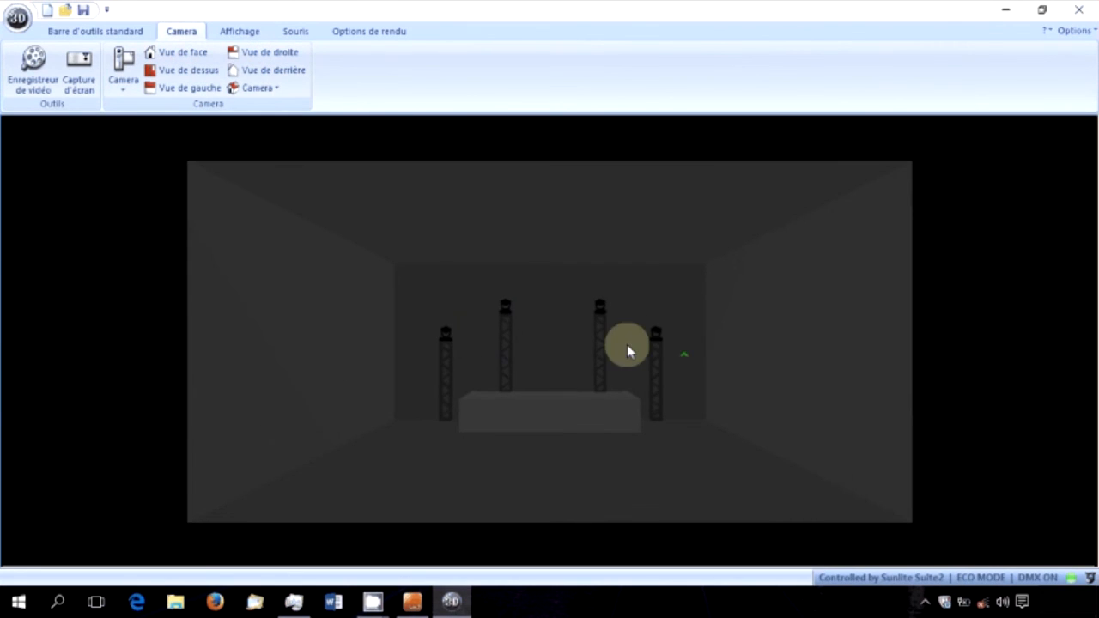
left_click(87, 32)
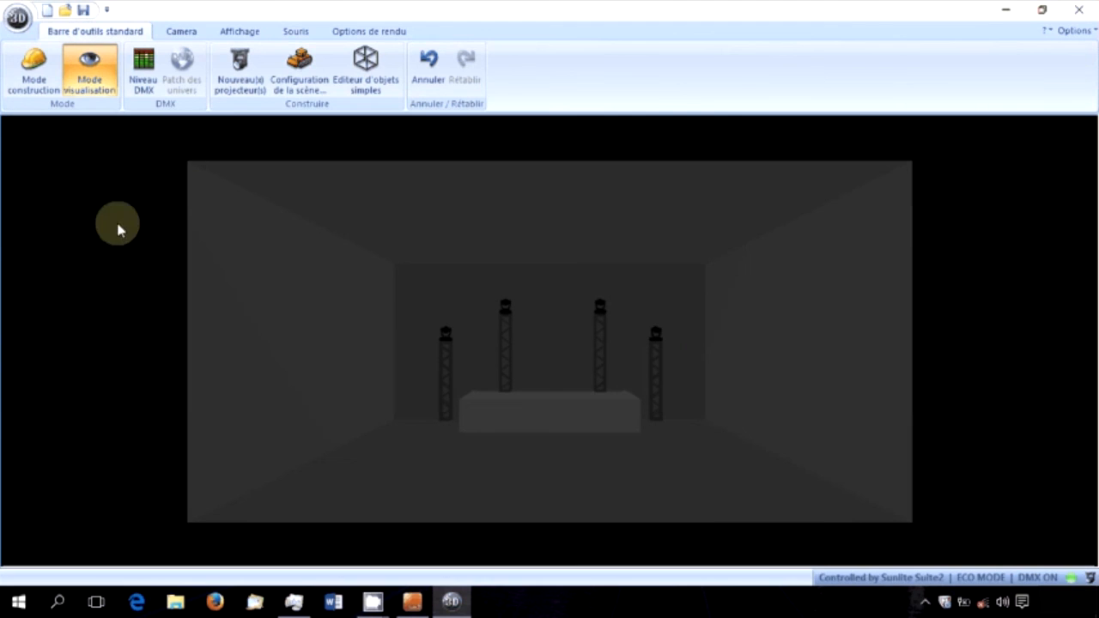
scroll(473, 397, "up", 3)
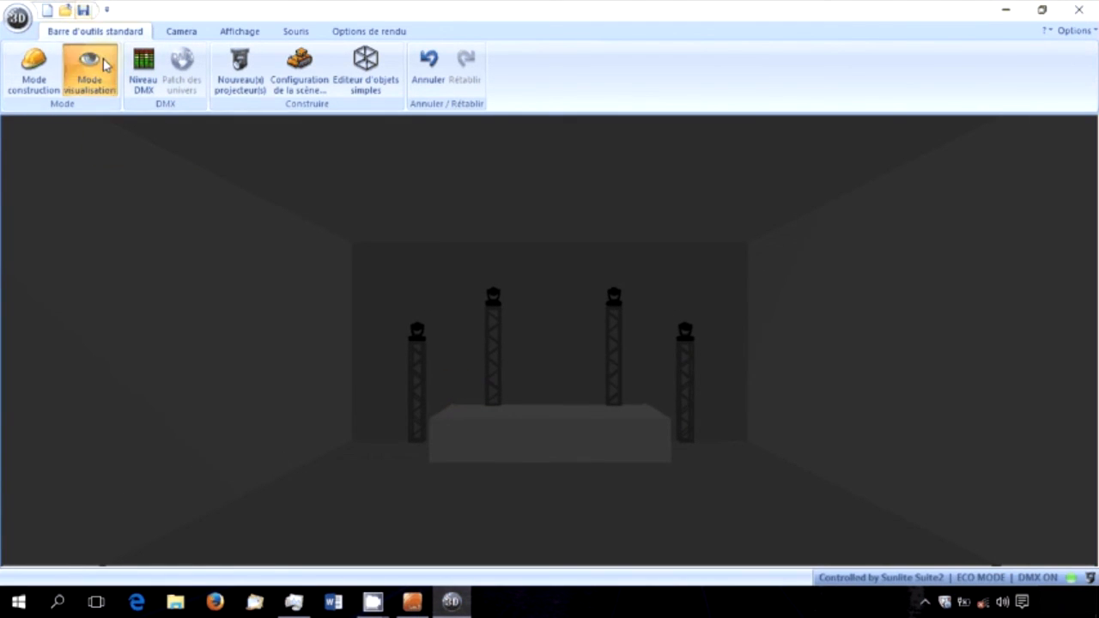
Save the stage in the EasyView_data folder under the new file name stage tuto.evs.
left_click(68, 11)
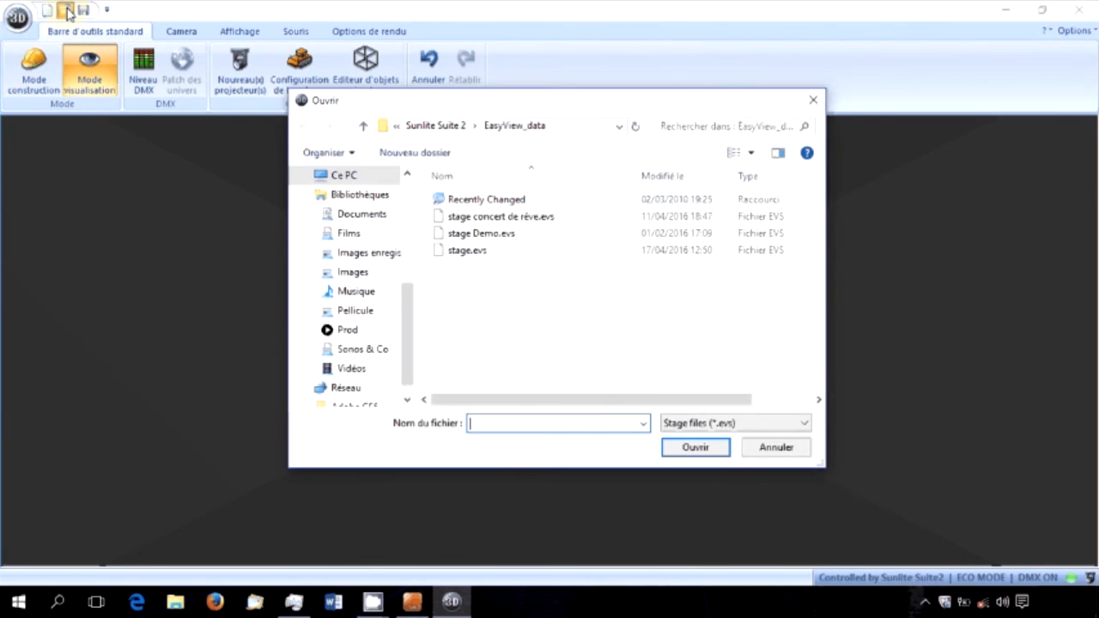
left_click(775, 447)
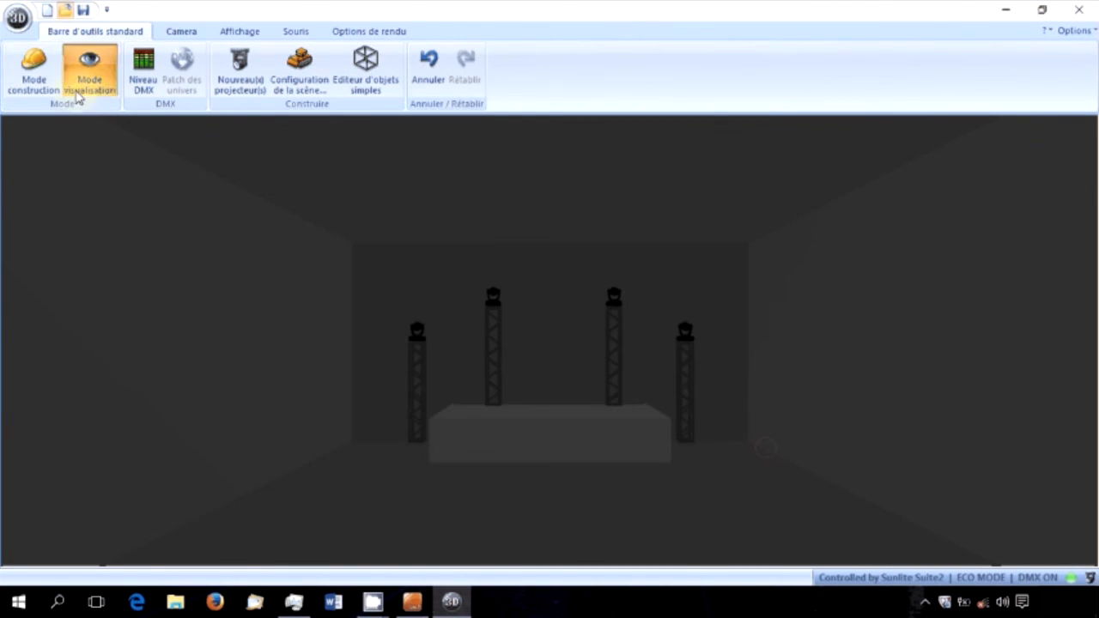
left_click(17, 17)
left_click(68, 97)
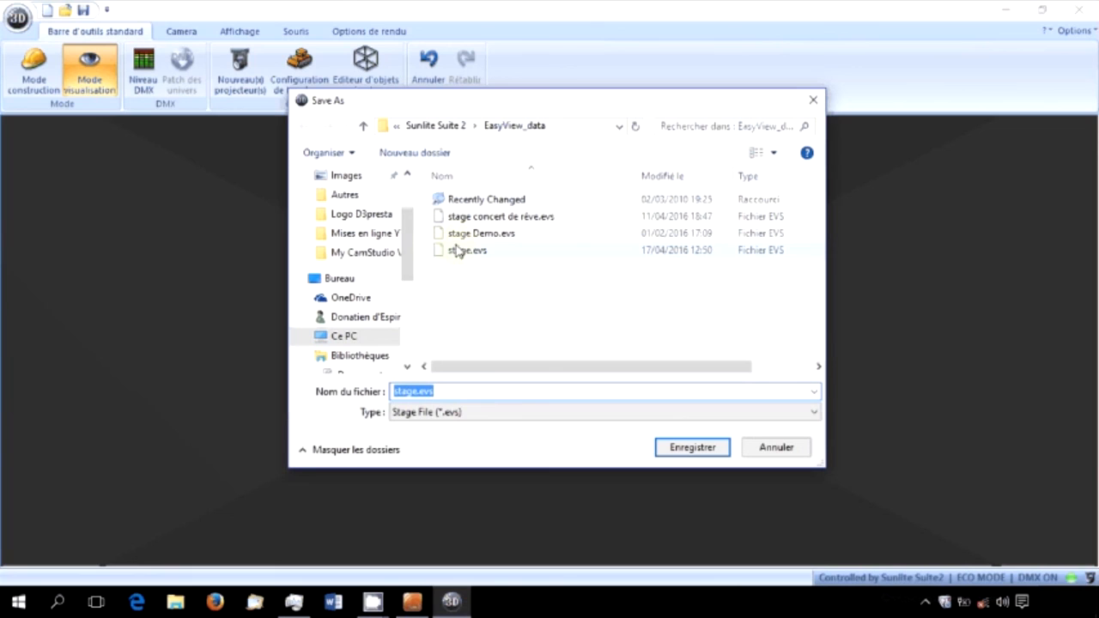
left_click(418, 392)
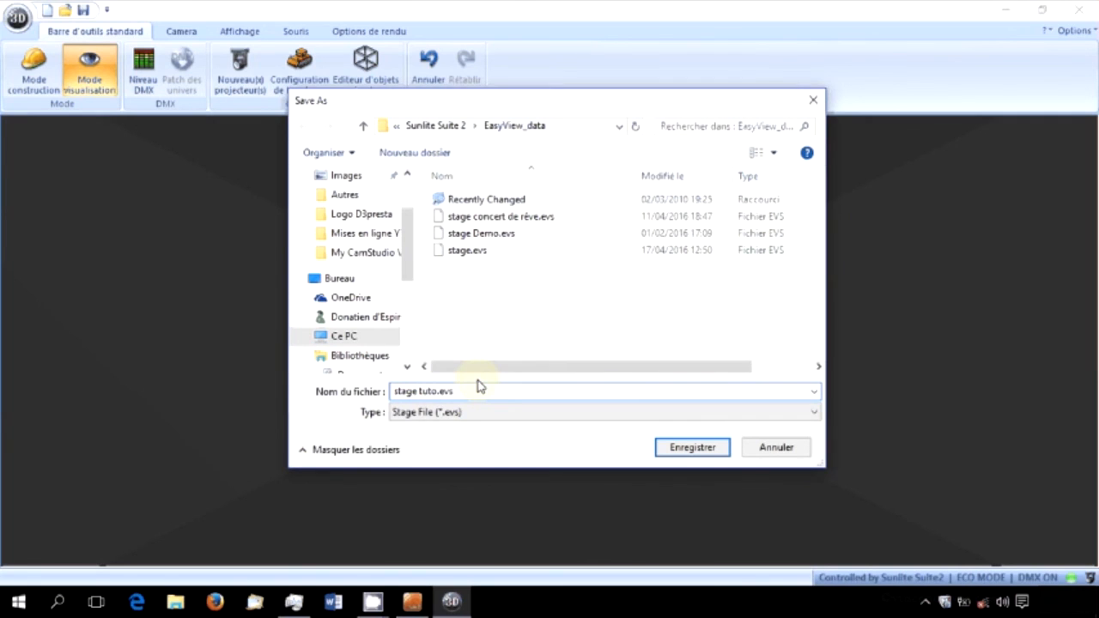
key("Return")
left_click_drag(654, 359, 626, 429)
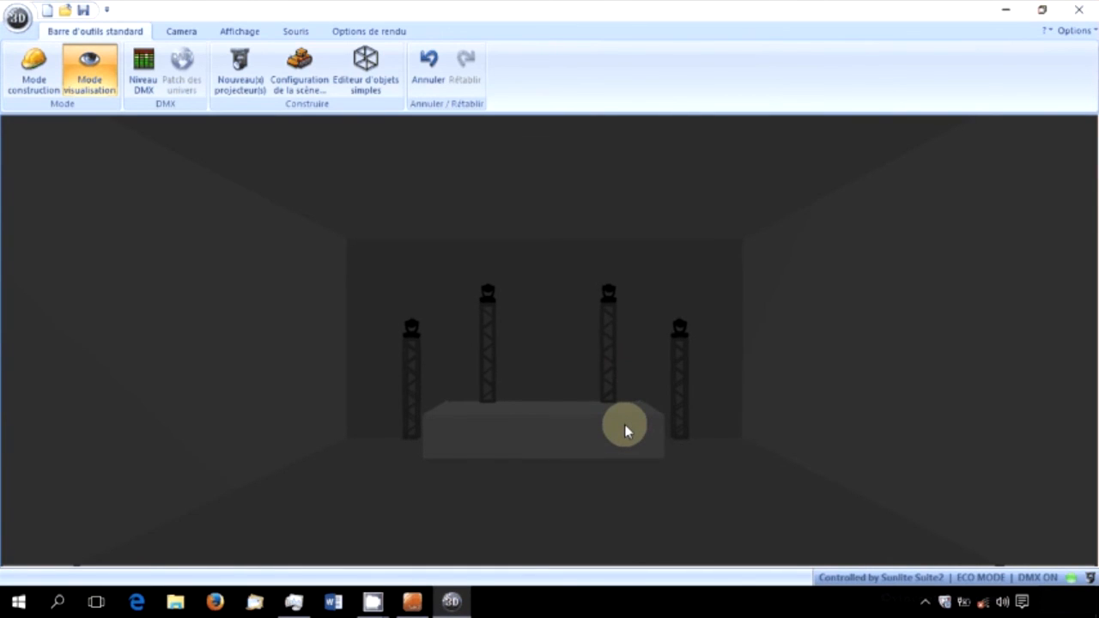